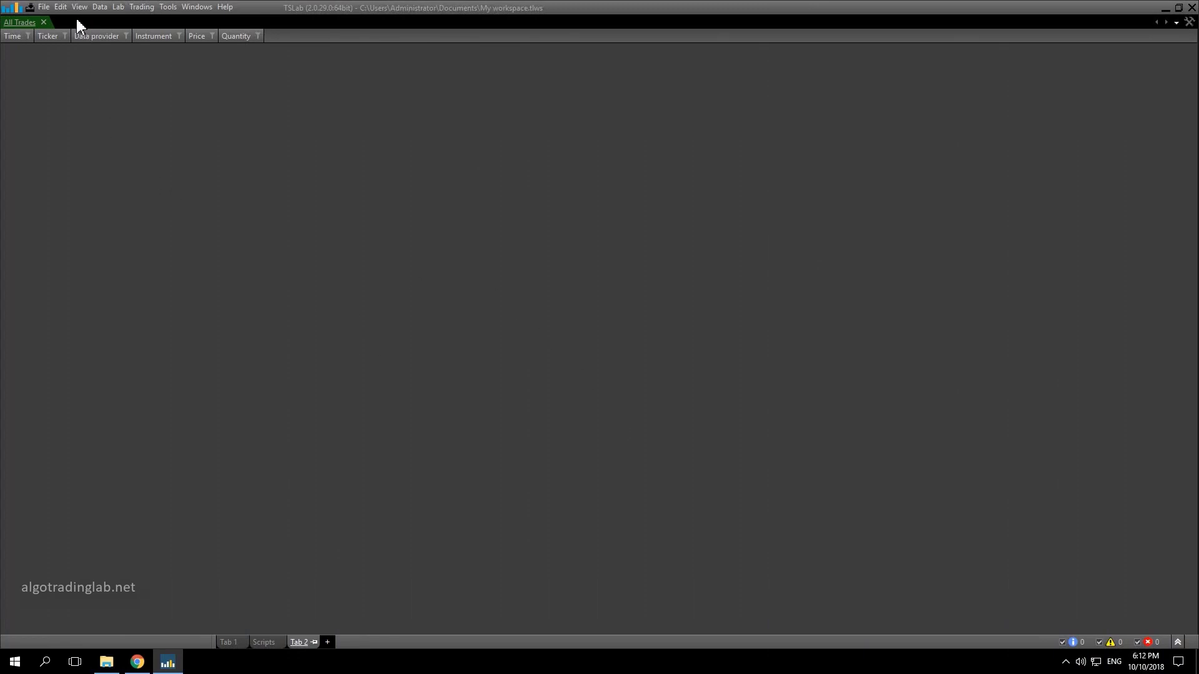
Add an empty chart and check its instrument list, which offers no data provider
left_click(79, 7)
left_click(100, 40)
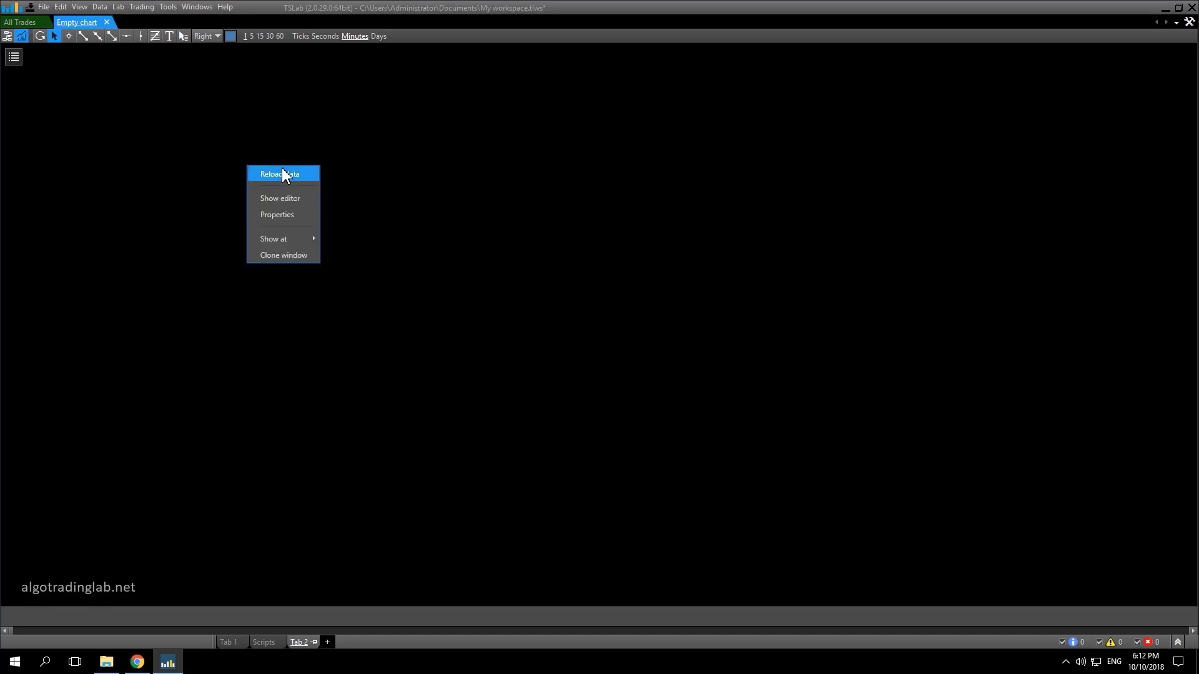
left_click(282, 215)
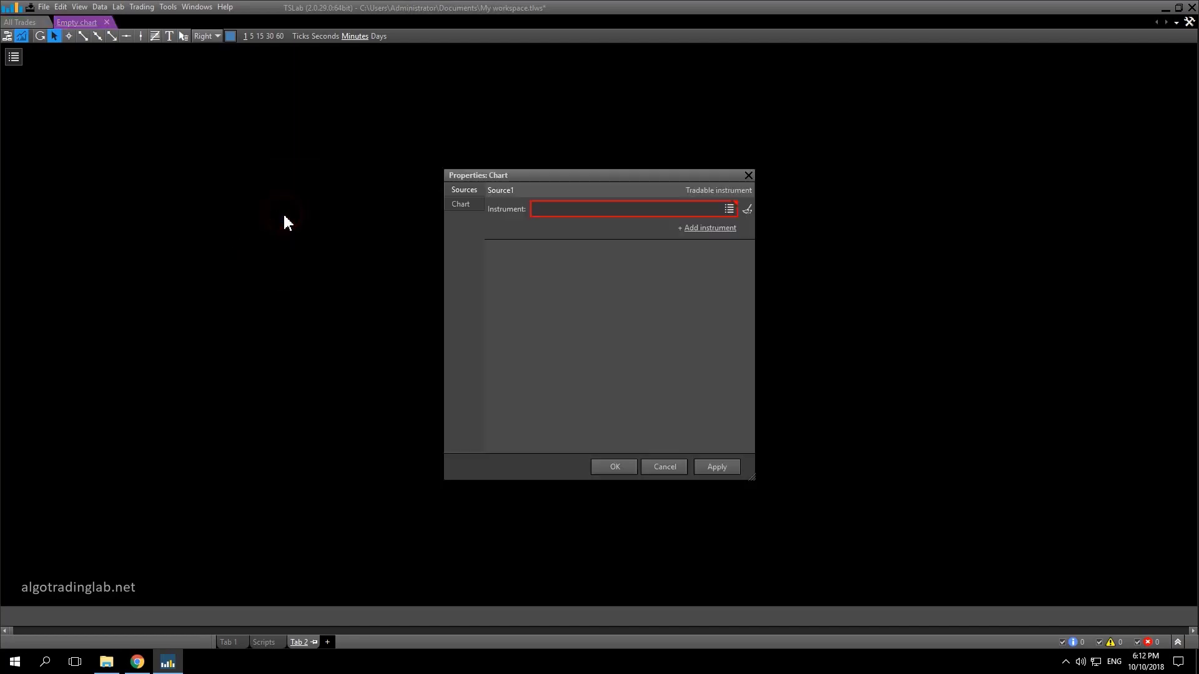
left_click(729, 209)
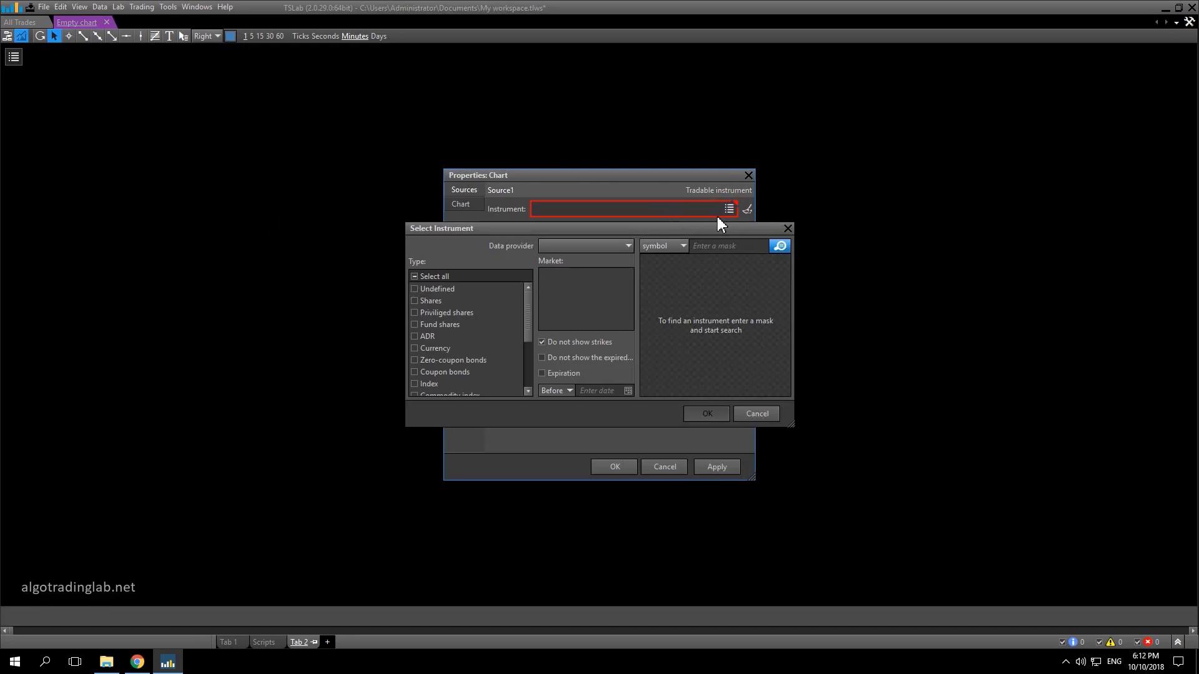
left_click(587, 251)
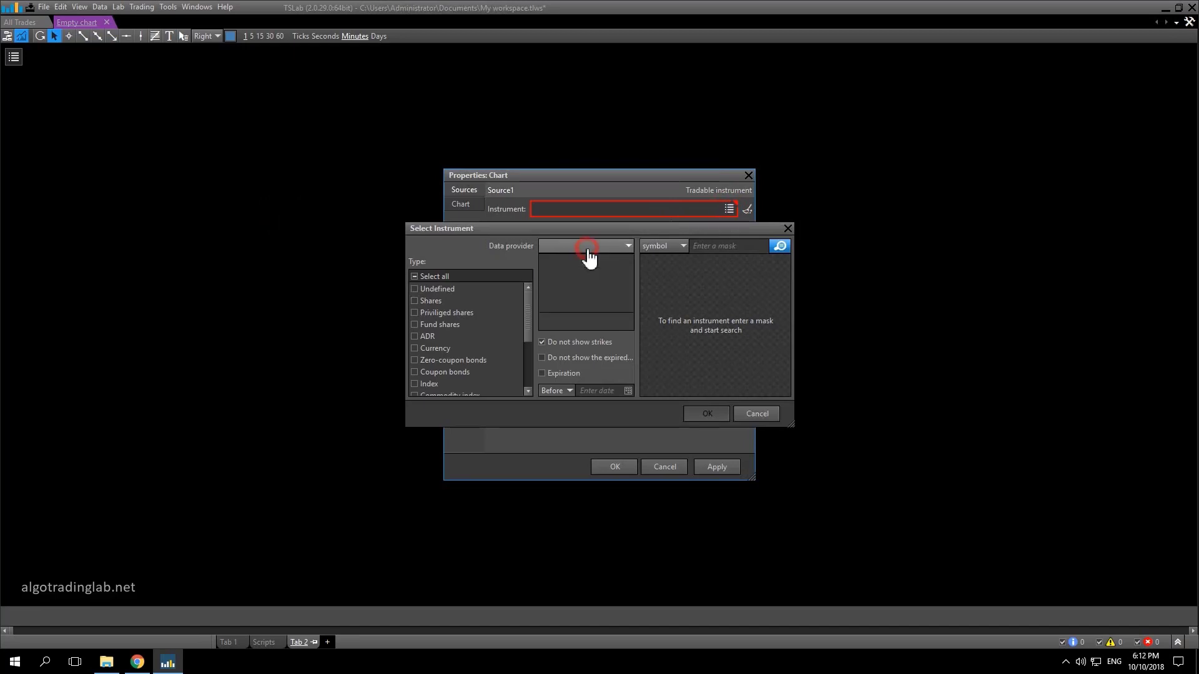
left_click(577, 298)
left_click(716, 288)
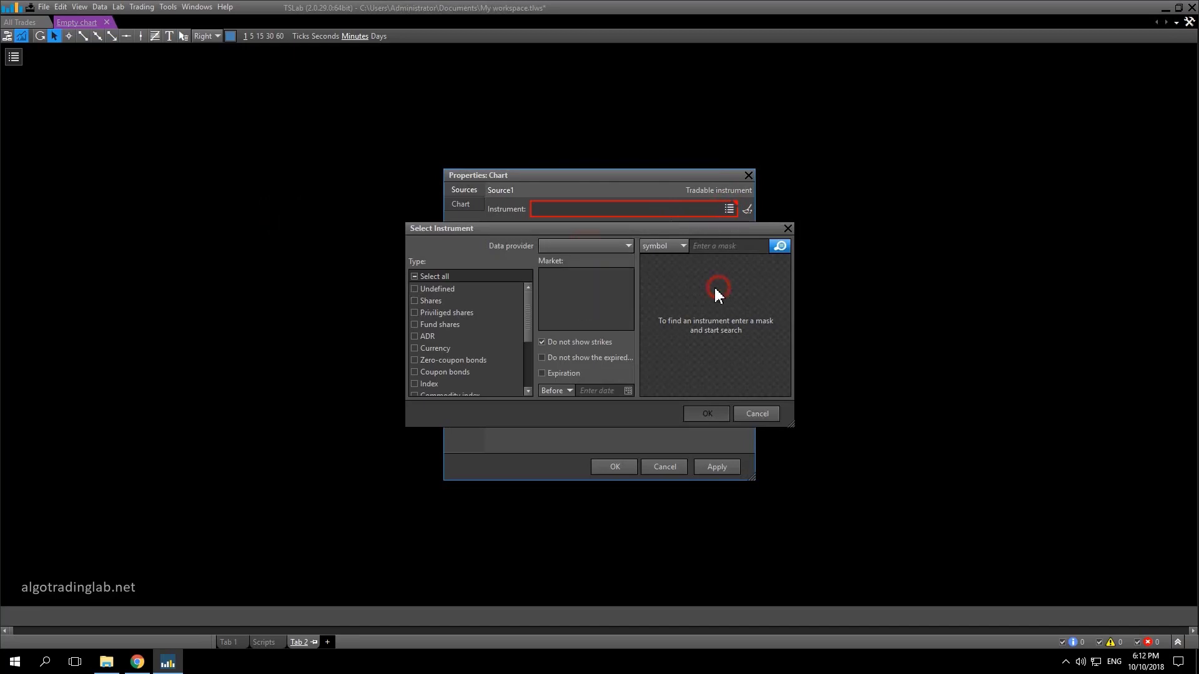
Close instrument selection, visit iqfeed.net in a new Chrome tab, then close that tab
left_click(787, 228)
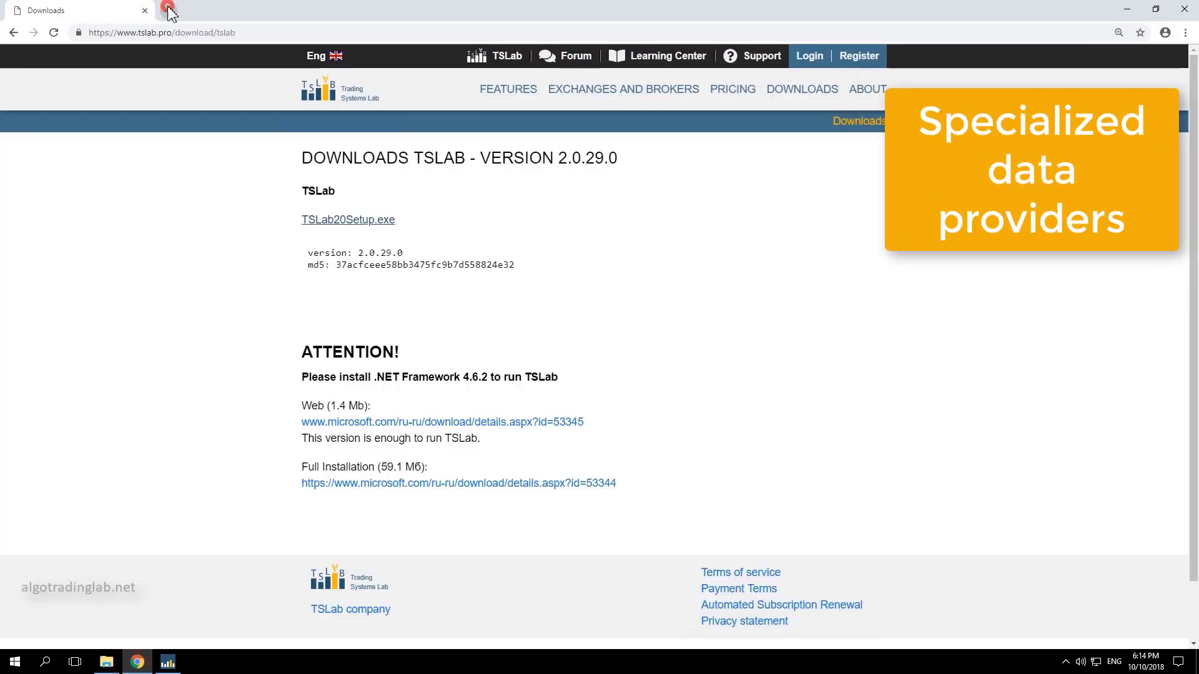
left_click(167, 10)
type("iqfeed.net")
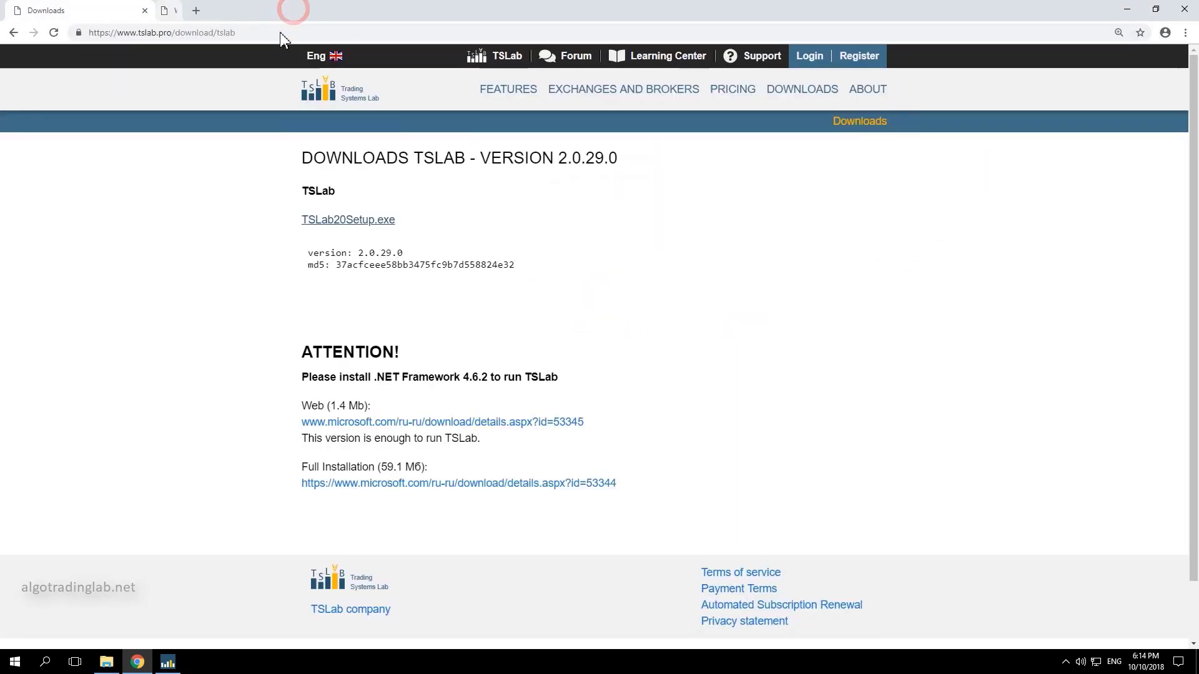
left_click(293, 10)
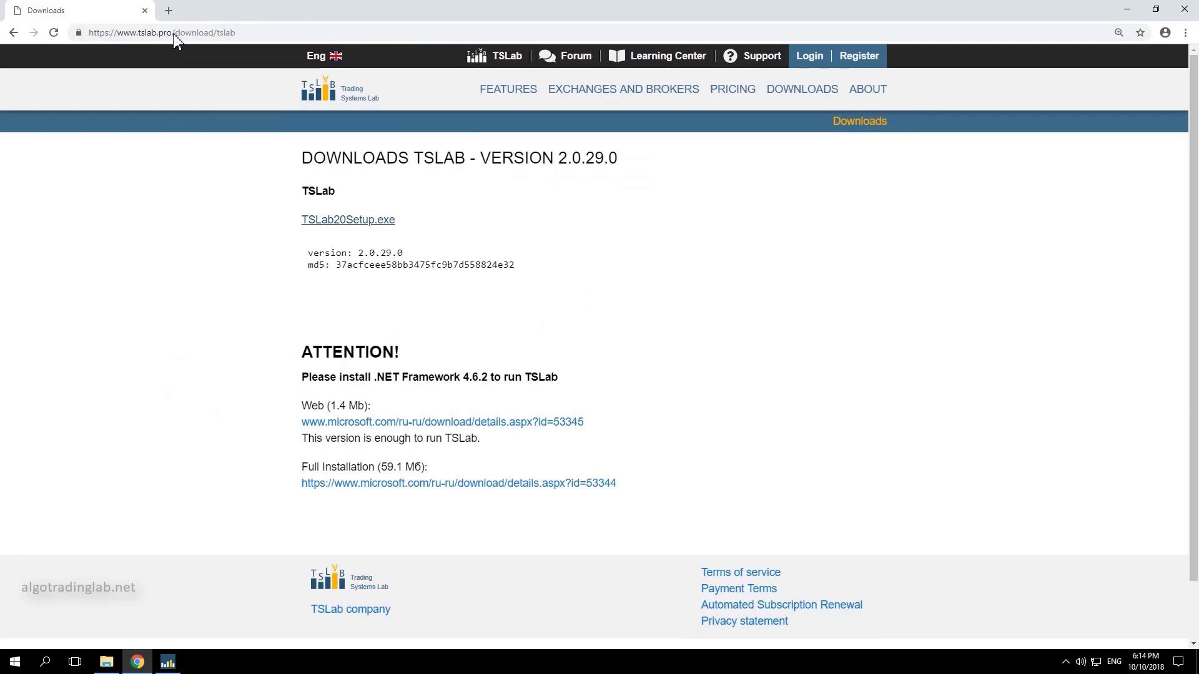
mouse_move(163, 3)
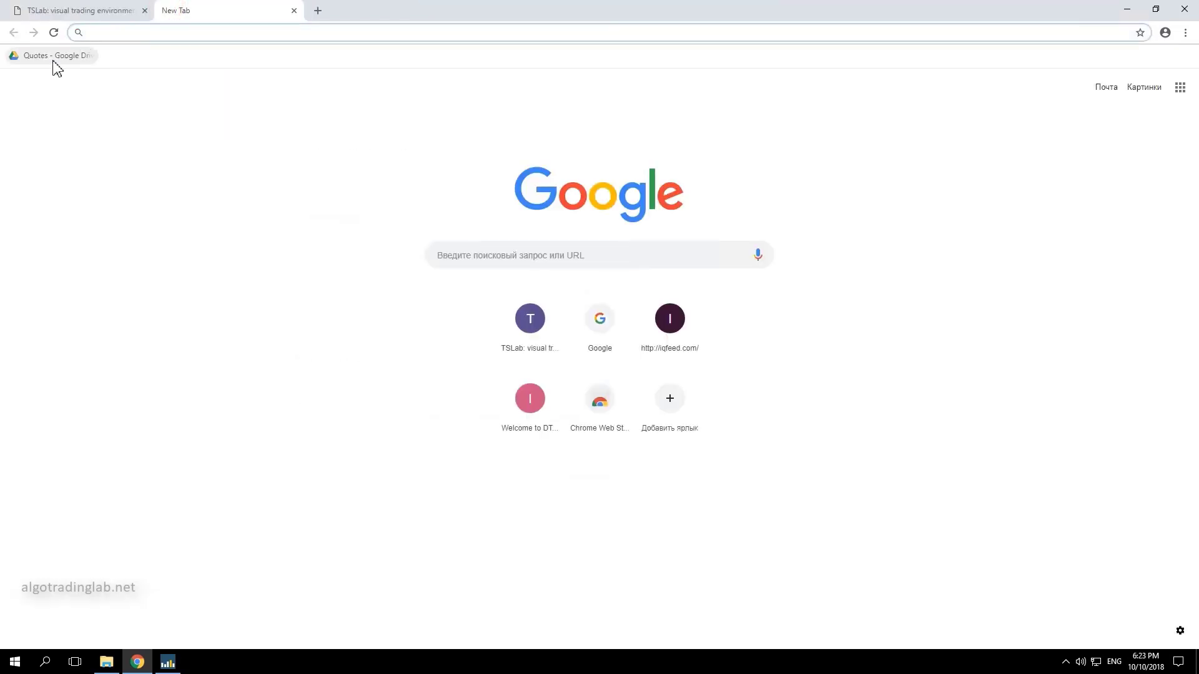
Download the ES quotes file from Drive's Quotes > CME futures > Continuous folder
left_click(51, 56)
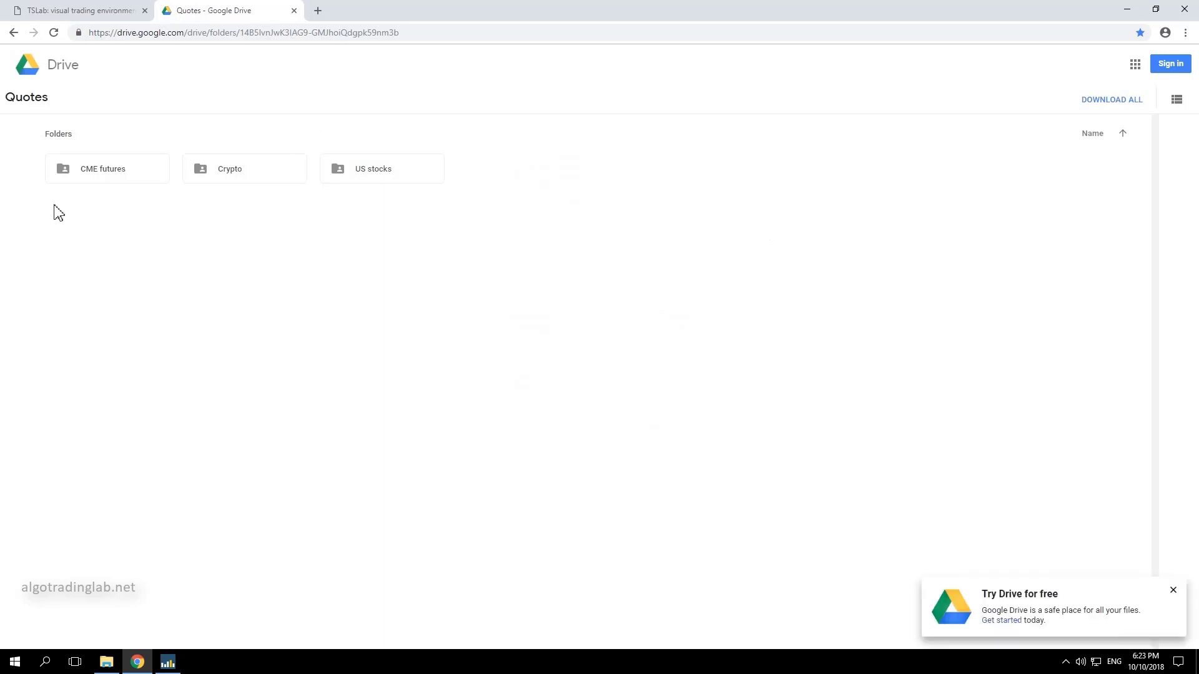
double_click(116, 177)
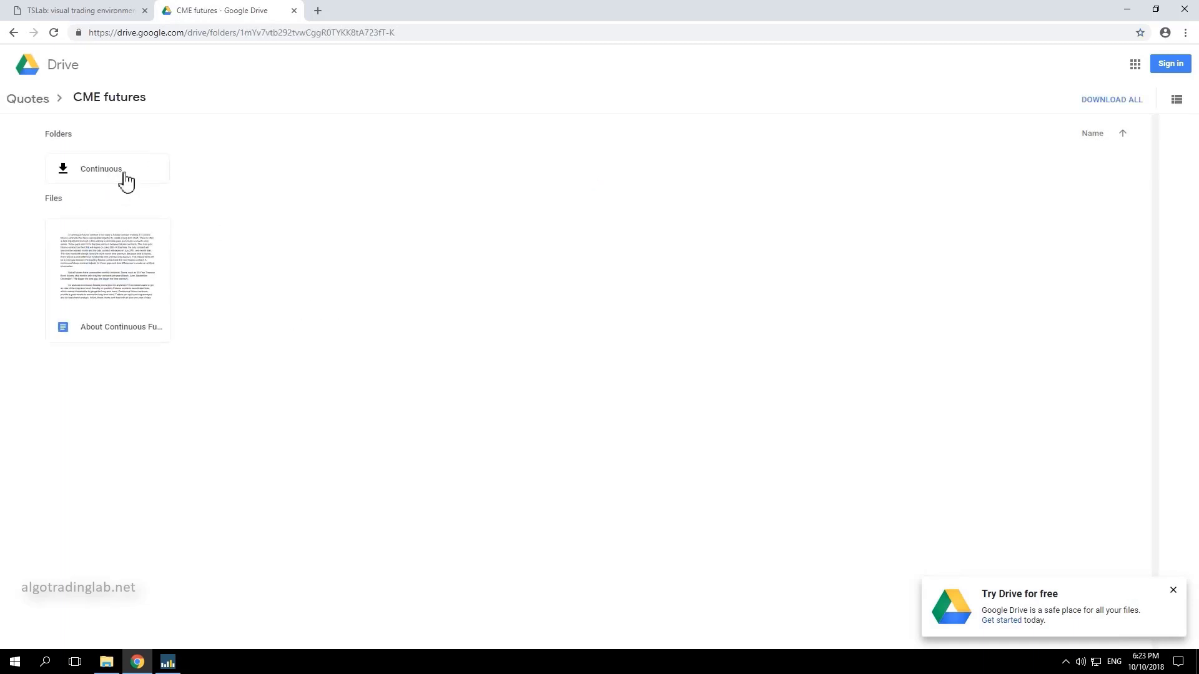
double_click(126, 171)
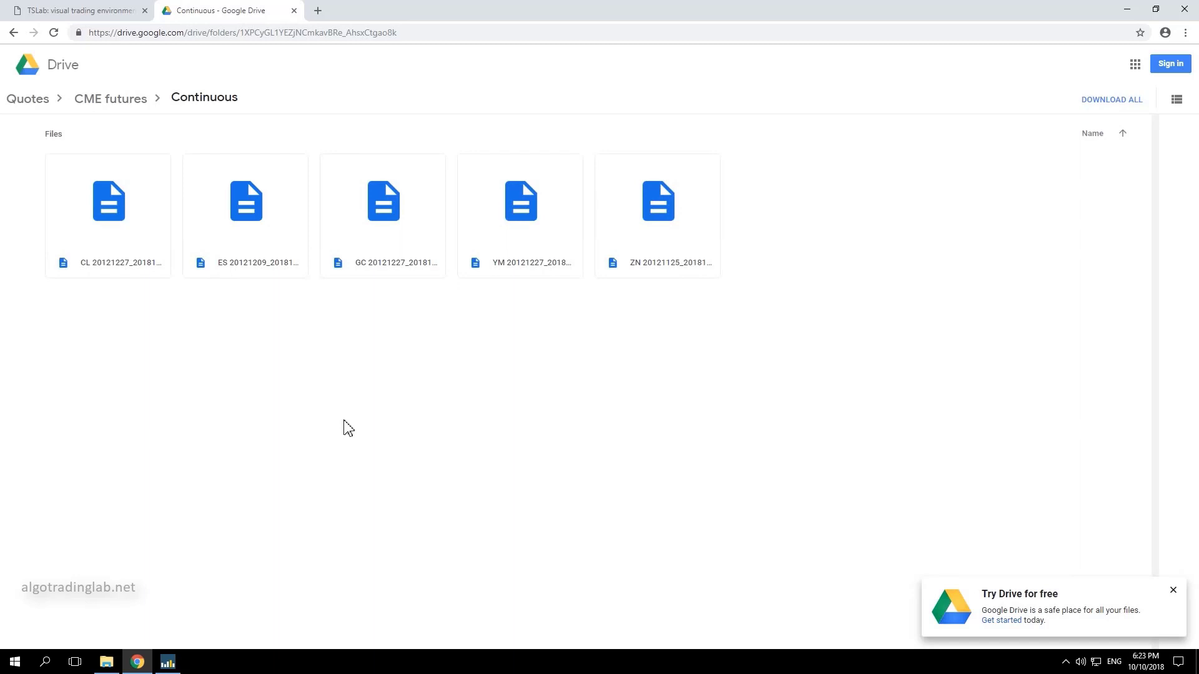
left_click(196, 168)
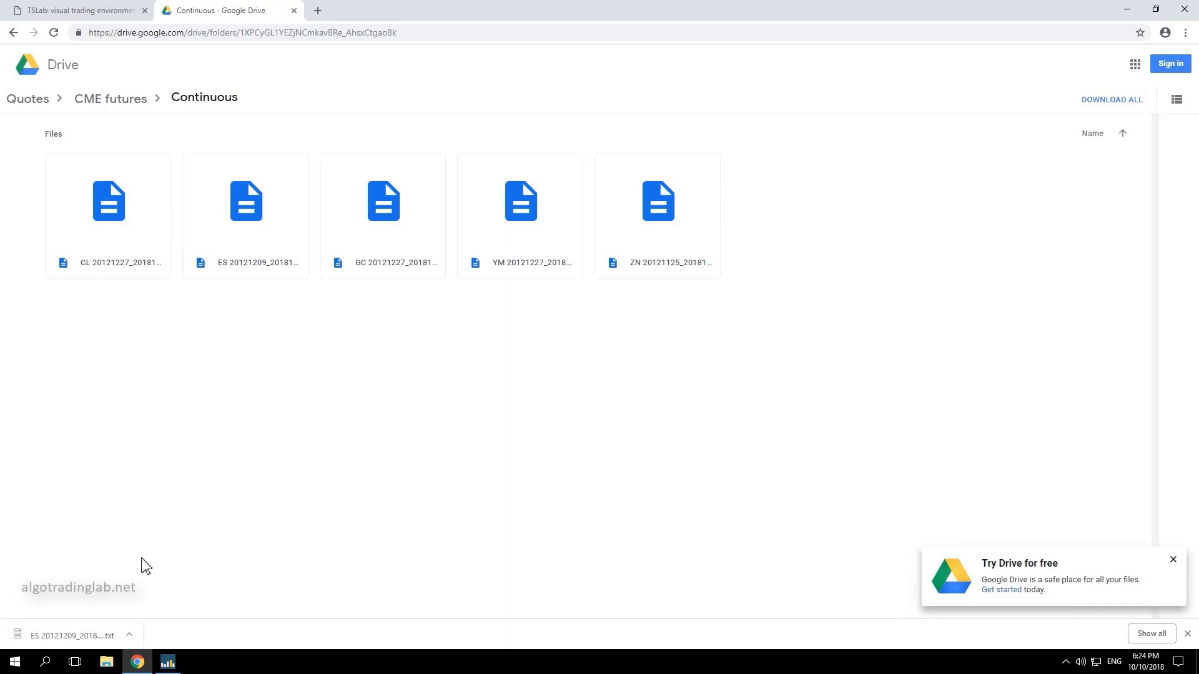
Create a folder named 'Quotes' in C:\Program Files (x86)\TSLab 2.0
left_click(106, 662)
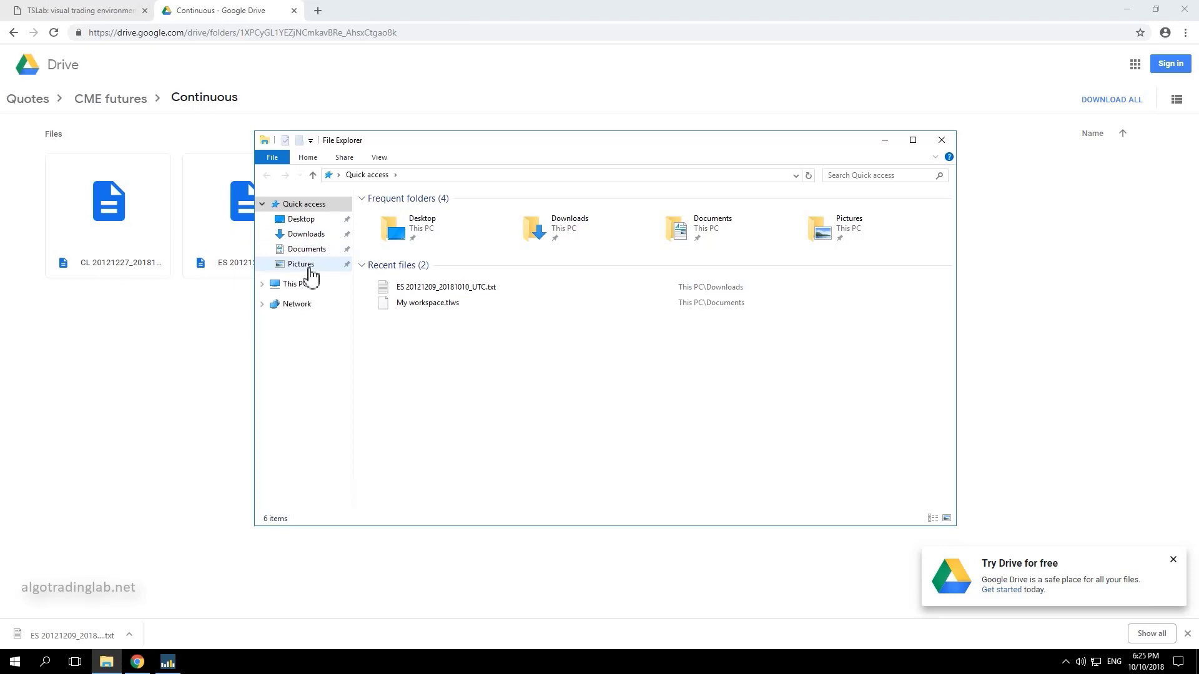
left_click(266, 285)
double_click(401, 310)
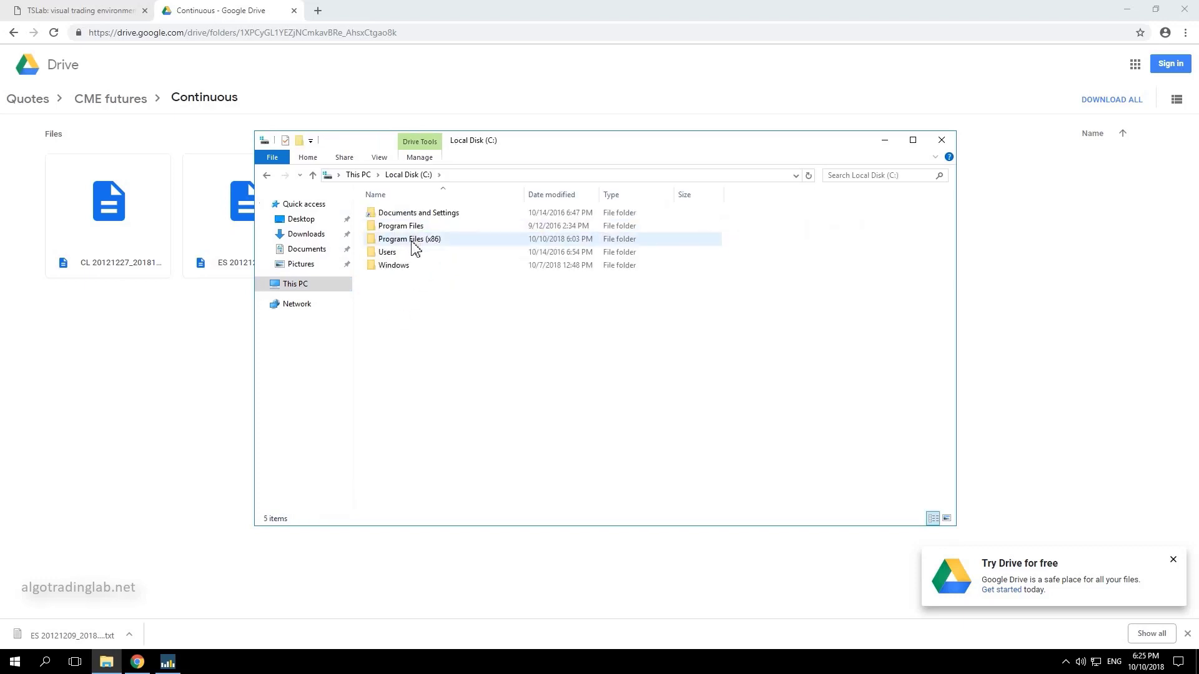
double_click(412, 244)
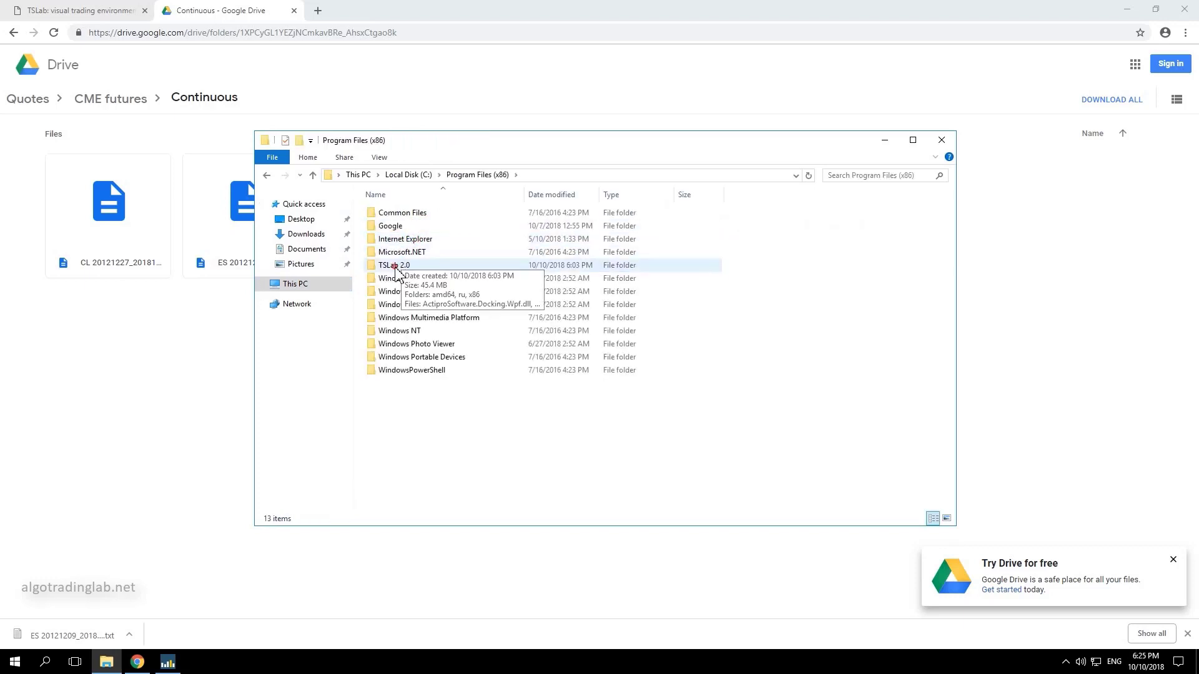
double_click(393, 266)
right_click(794, 326)
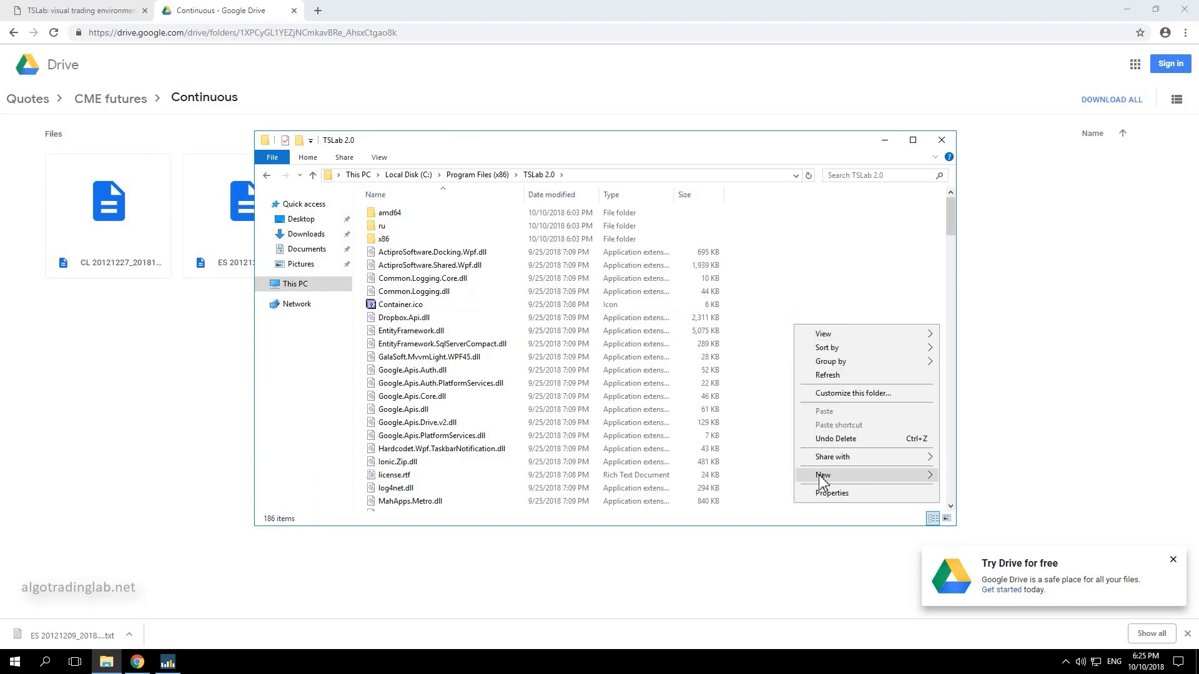
mouse_move(822, 481)
left_click(985, 476)
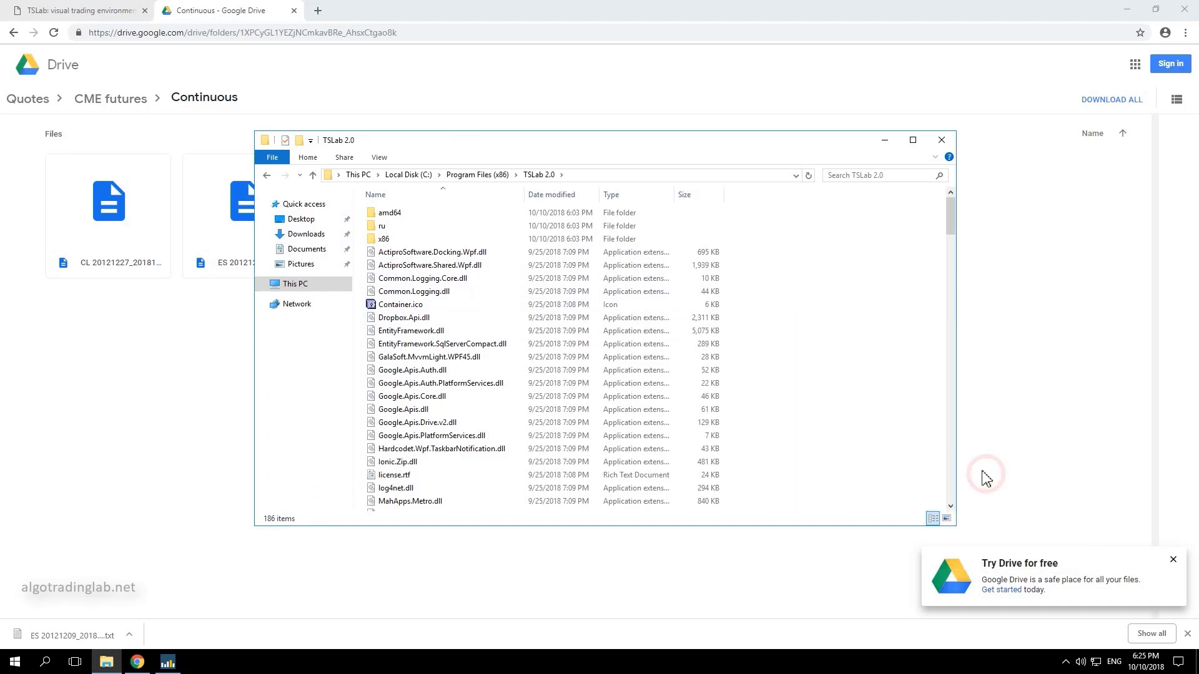
type("Q")
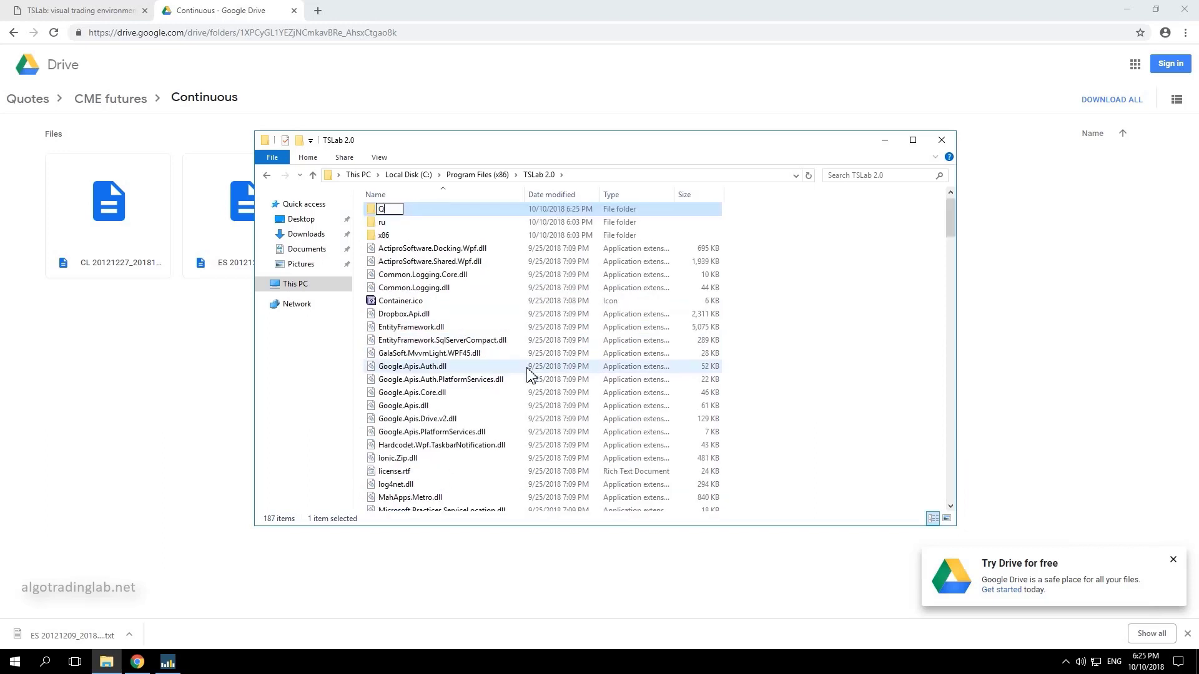
type("uotes")
key("Return")
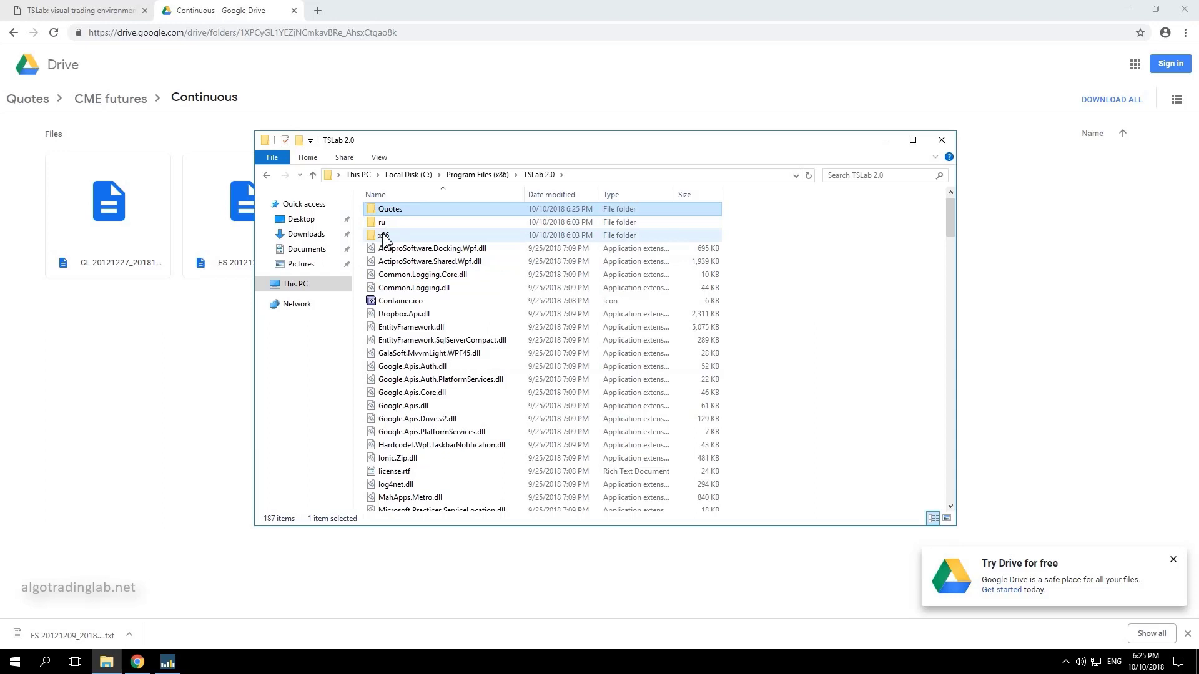
Cut the ES 20121209_20181010_UTC.txt file from the Downloads folder
left_click(304, 238)
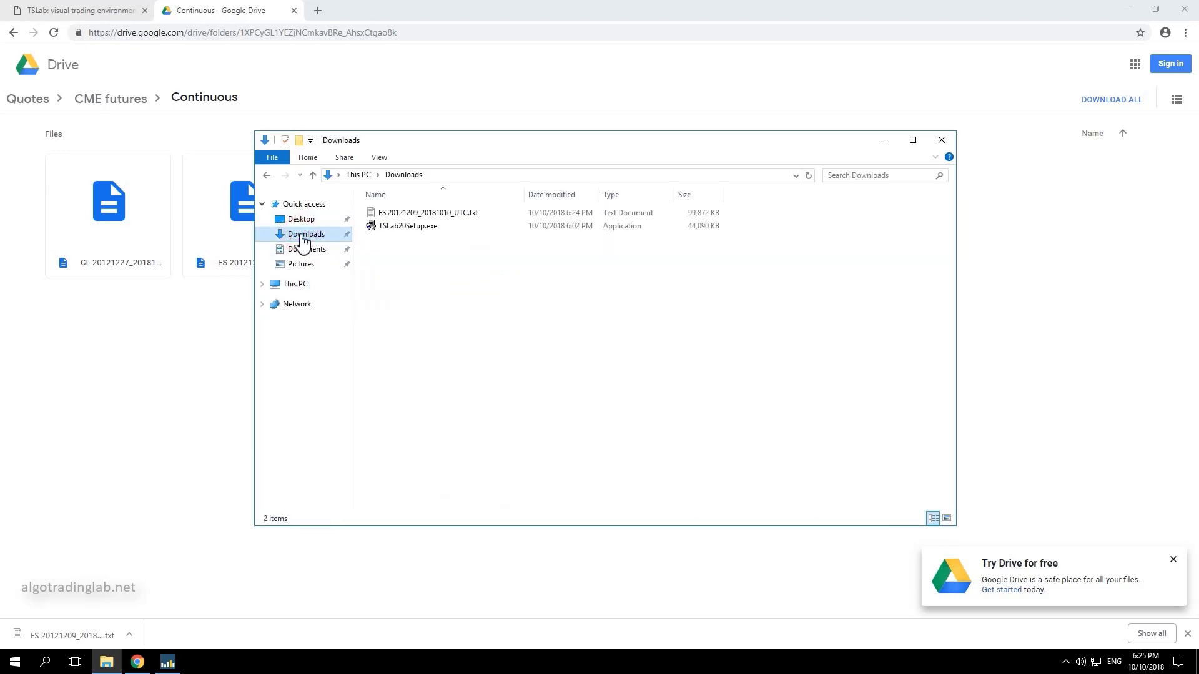
right_click(404, 213)
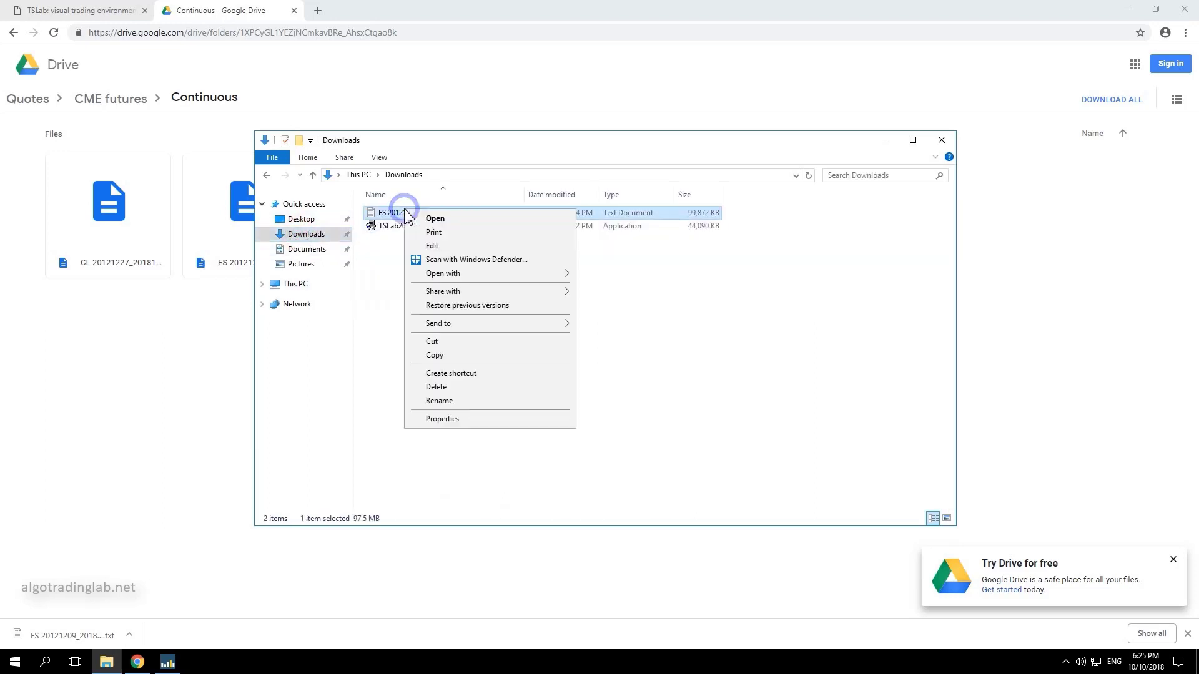
left_click(451, 343)
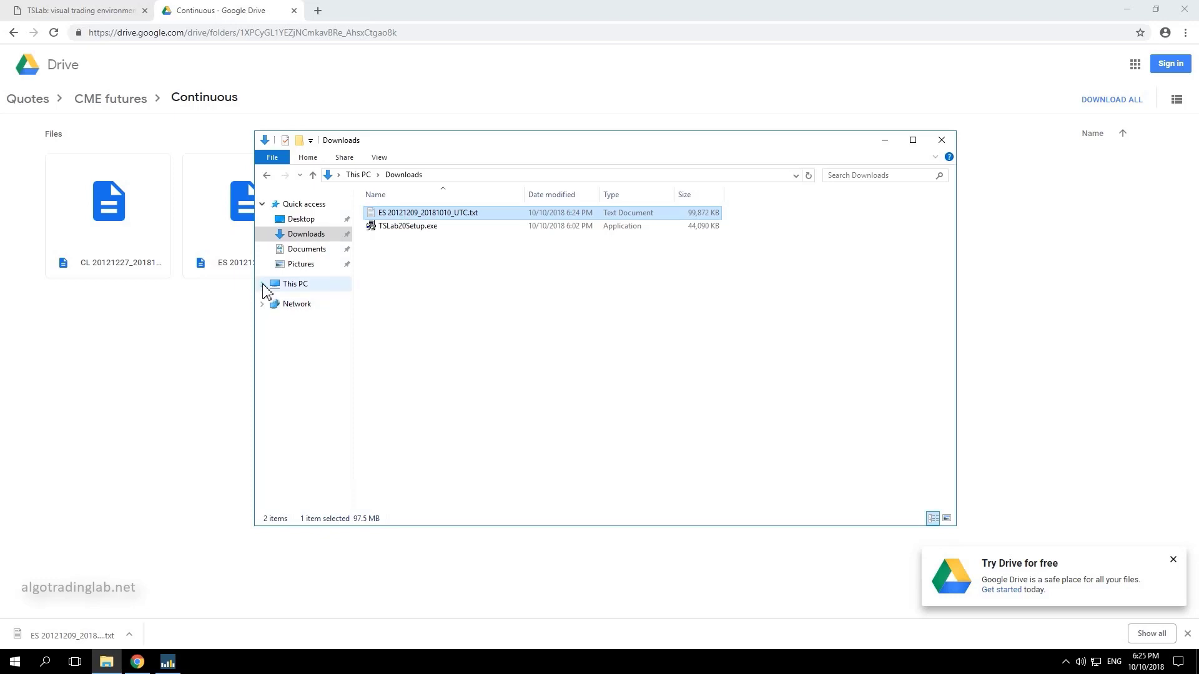
Paste the ES file into TSLab 2.0\Quotes and return to TSLab
left_click(263, 284)
left_click(267, 388)
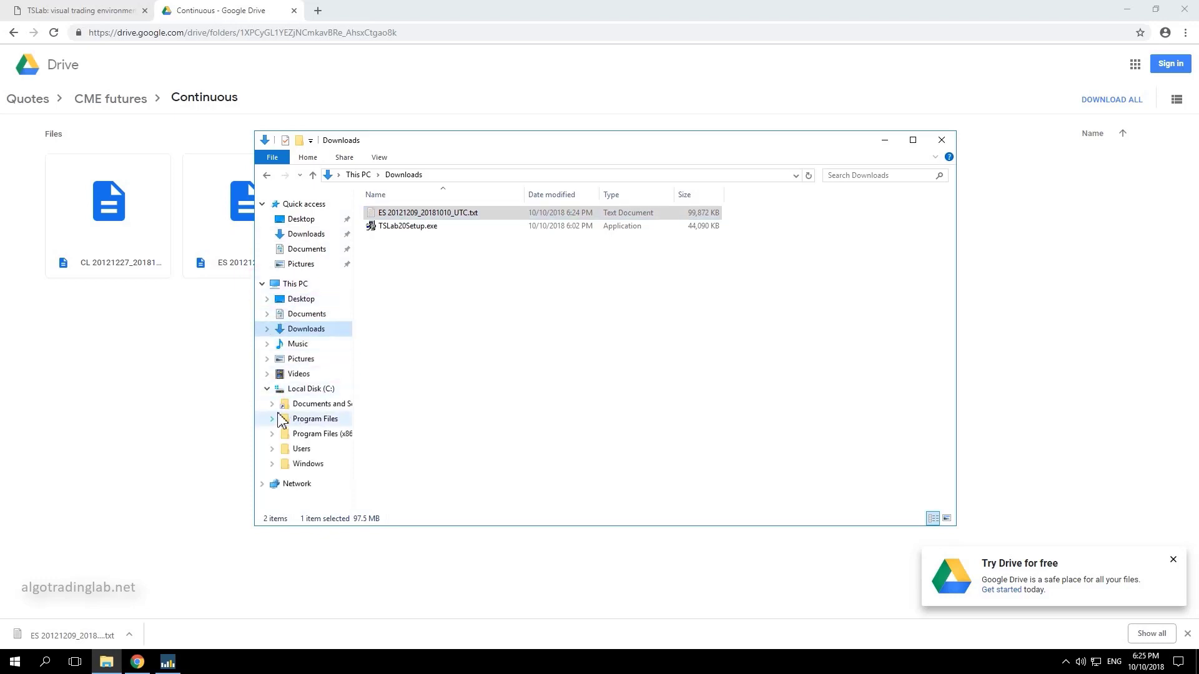
left_click(321, 434)
double_click(405, 267)
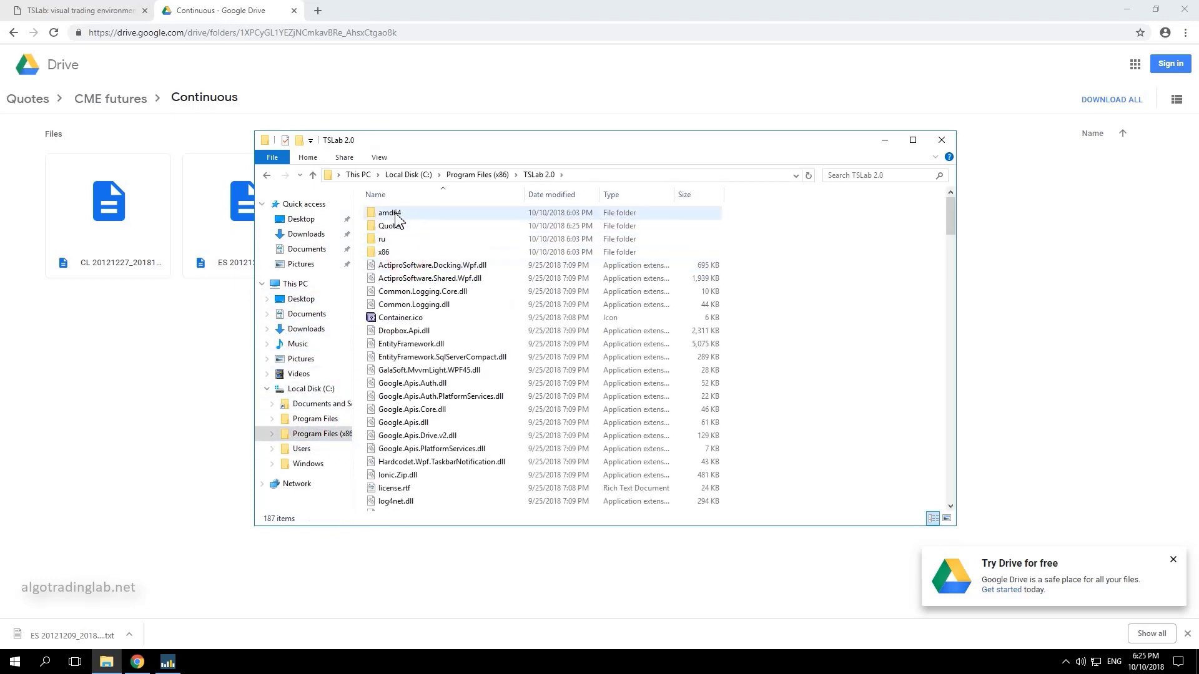
double_click(393, 225)
right_click(440, 281)
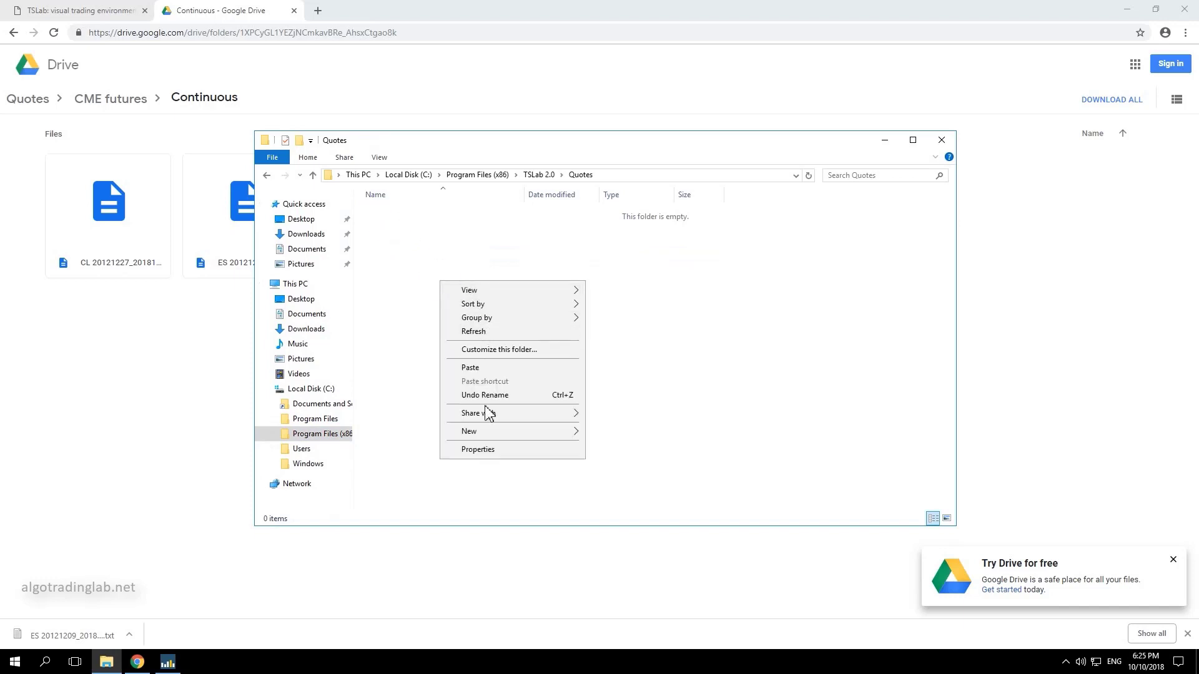
left_click(471, 369)
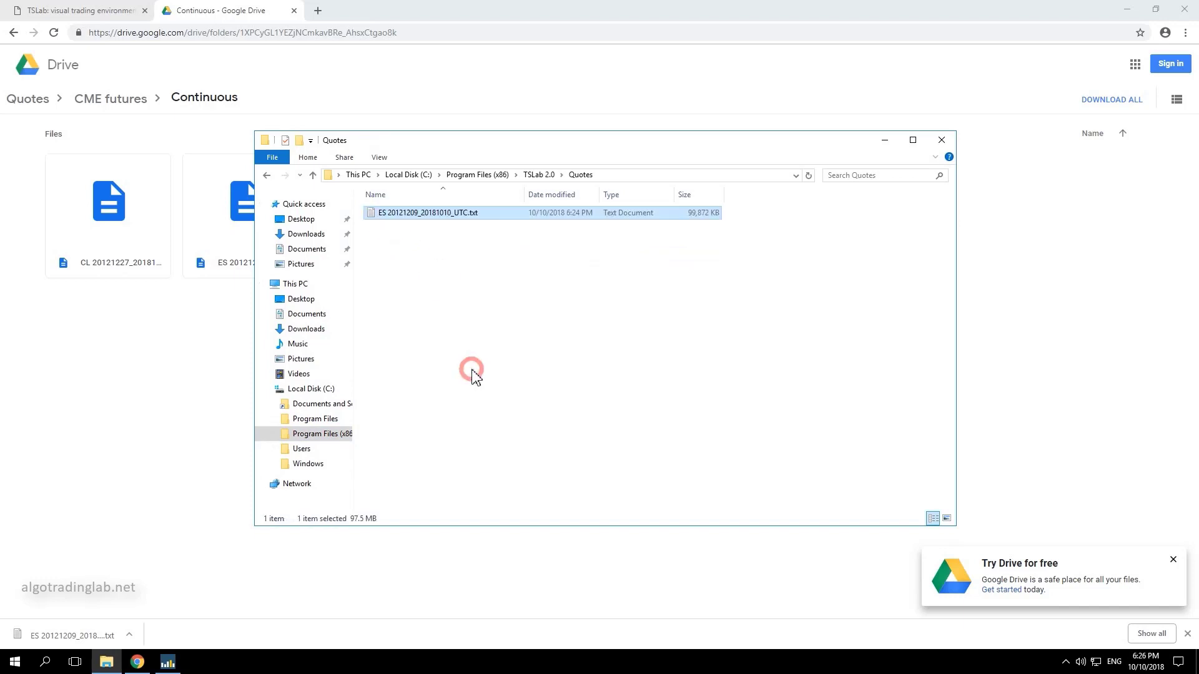
left_click(460, 342)
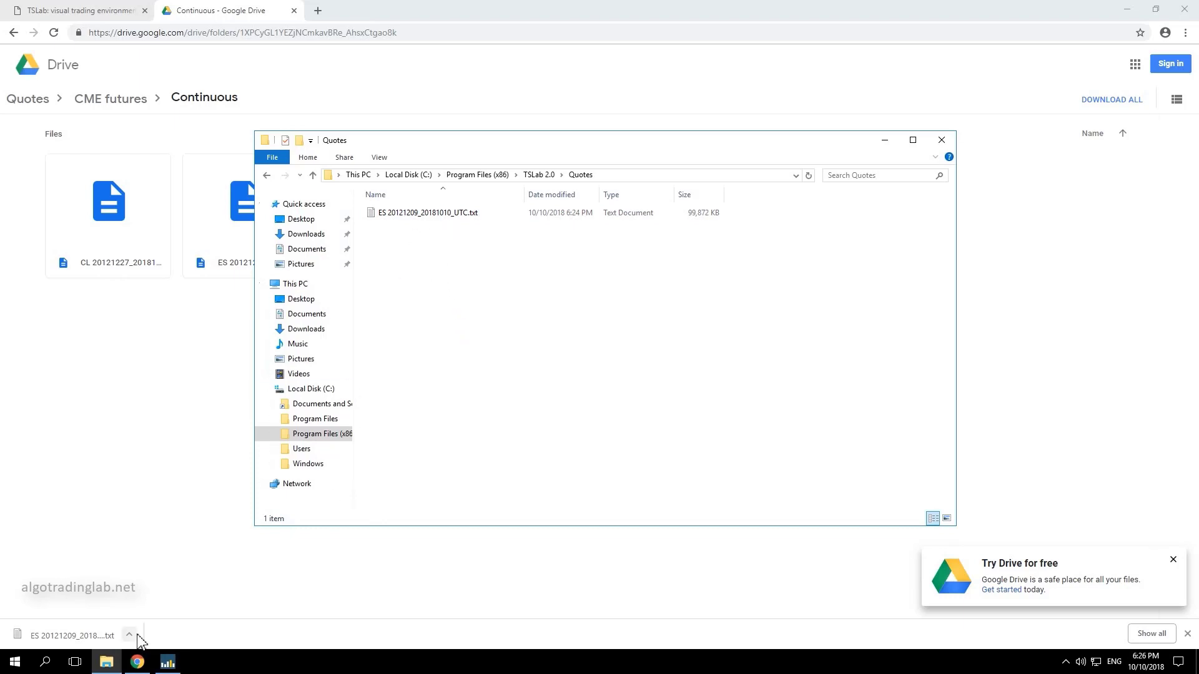
left_click(168, 662)
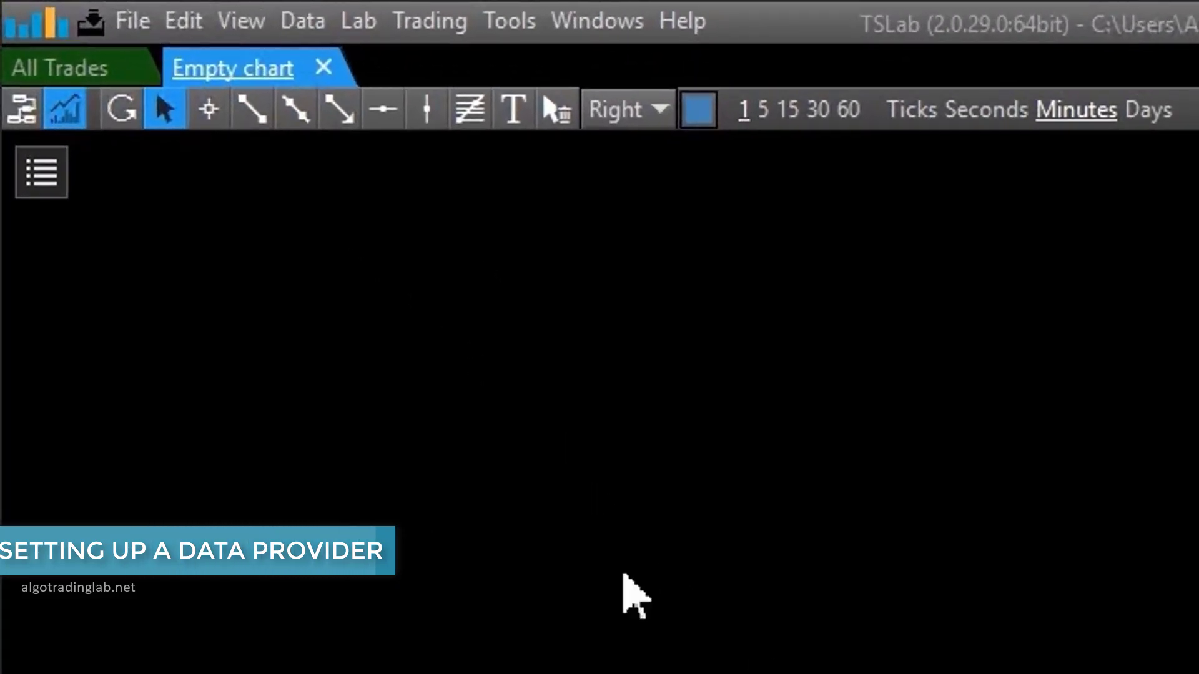
Open Data Manager from the Data menu and start adding a data provider
left_click(306, 22)
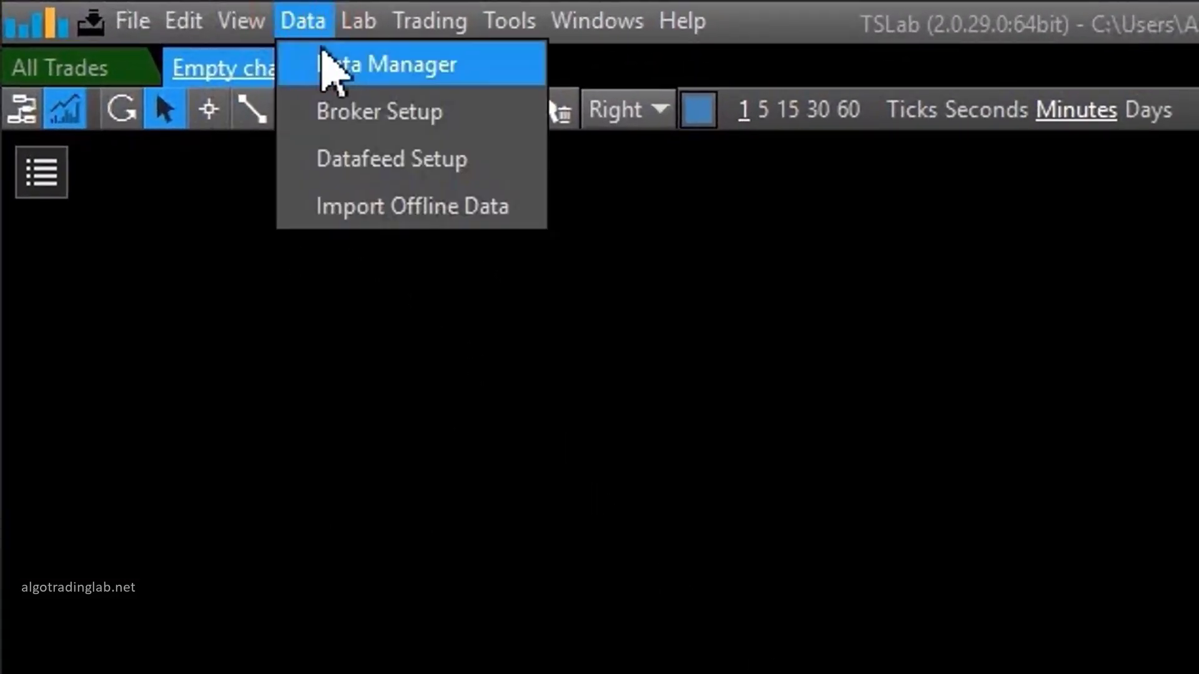
left_click(323, 60)
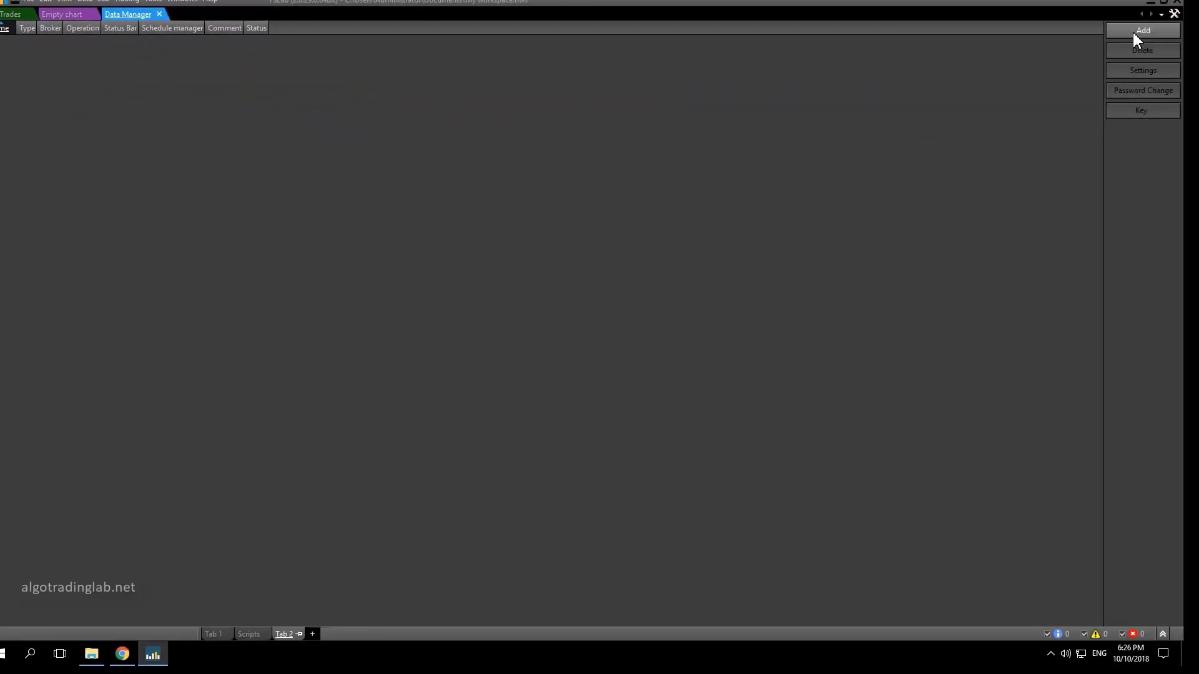
left_click(1138, 30)
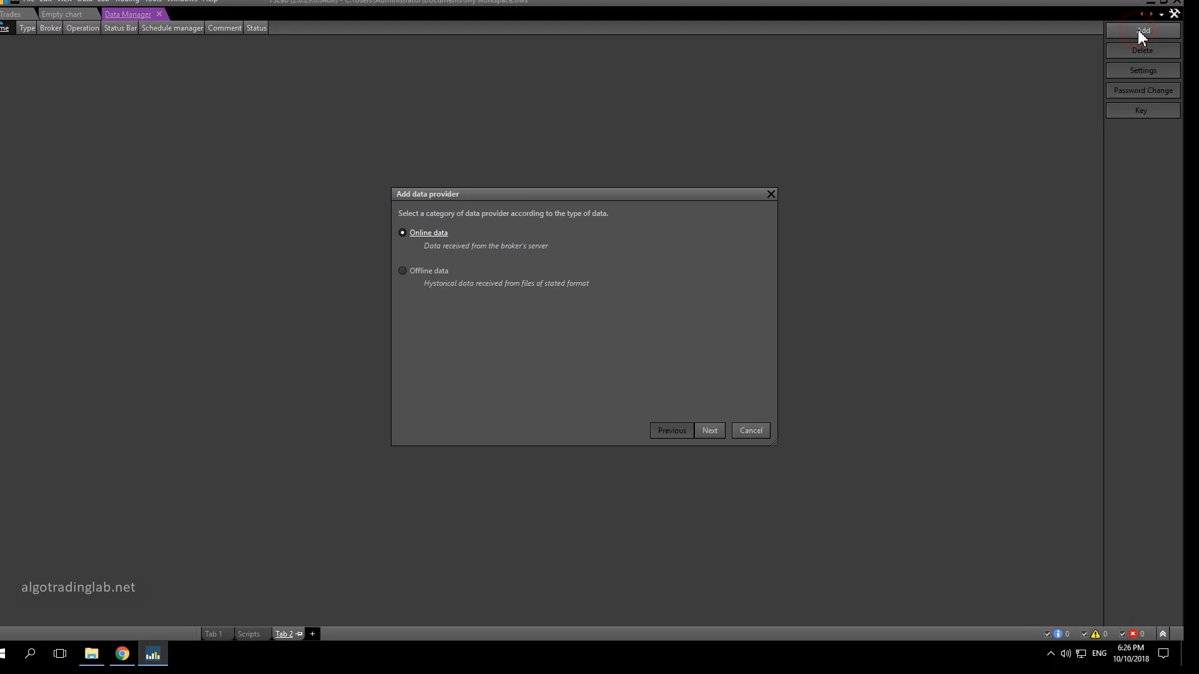
Choose Offline data, name the provider 'mini SnP', and set its type to Text Files
left_click(407, 276)
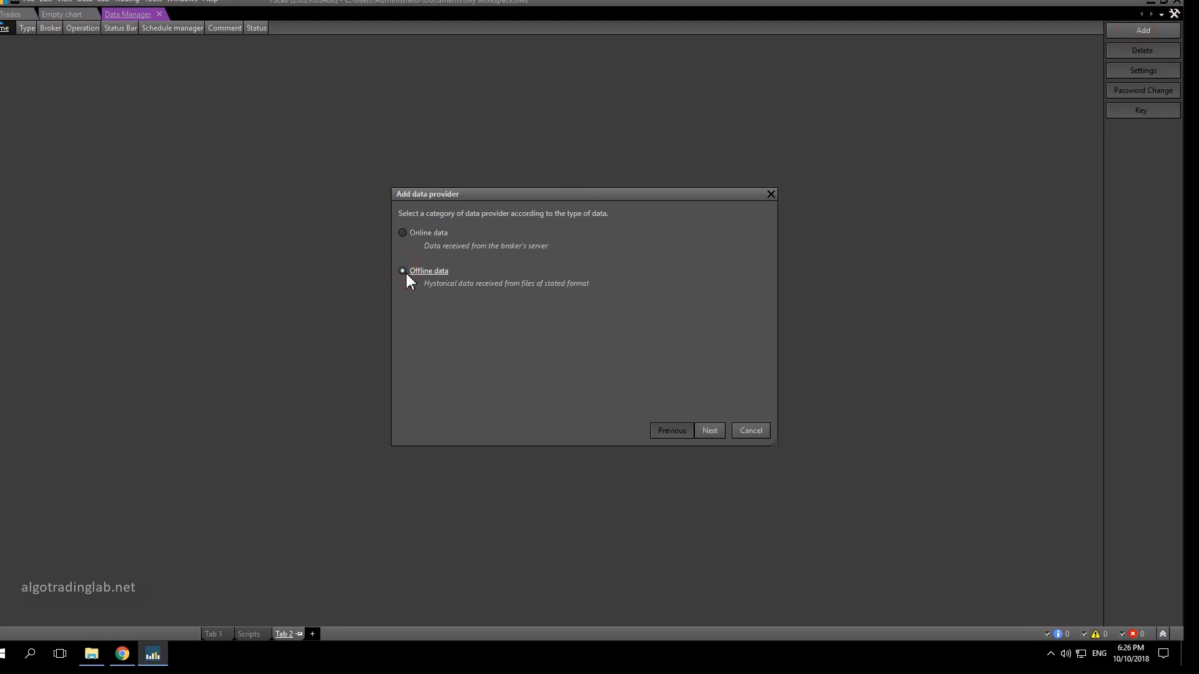
left_click(708, 431)
left_click(417, 226)
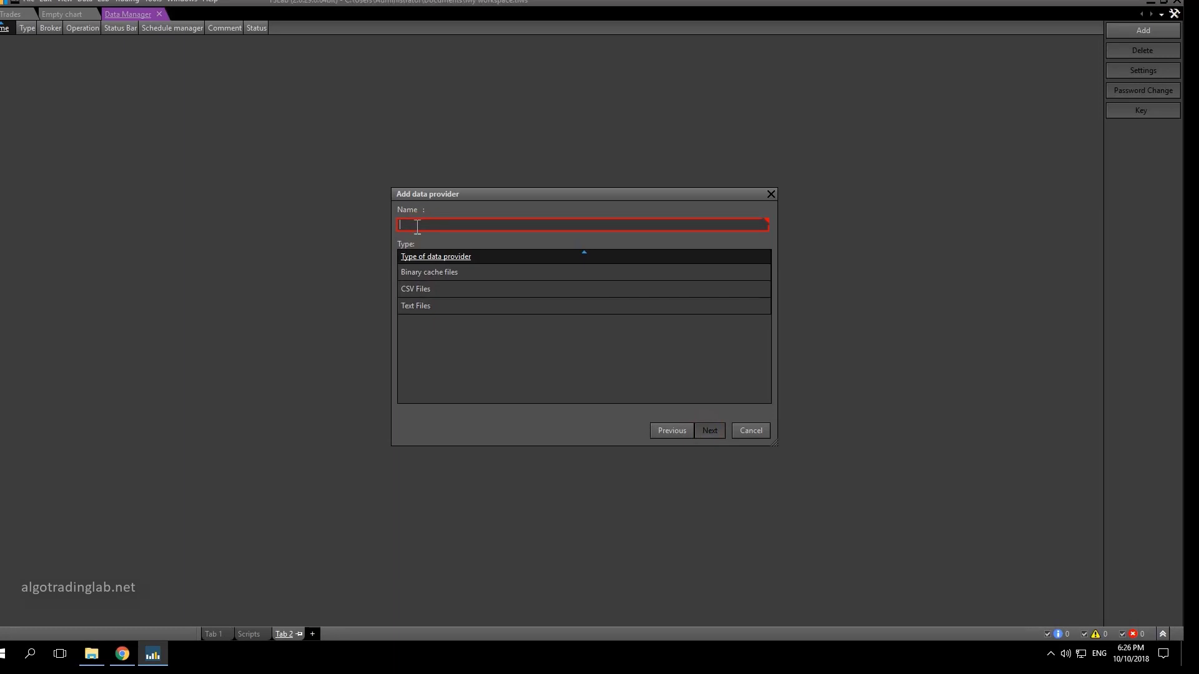
type("mini SnP")
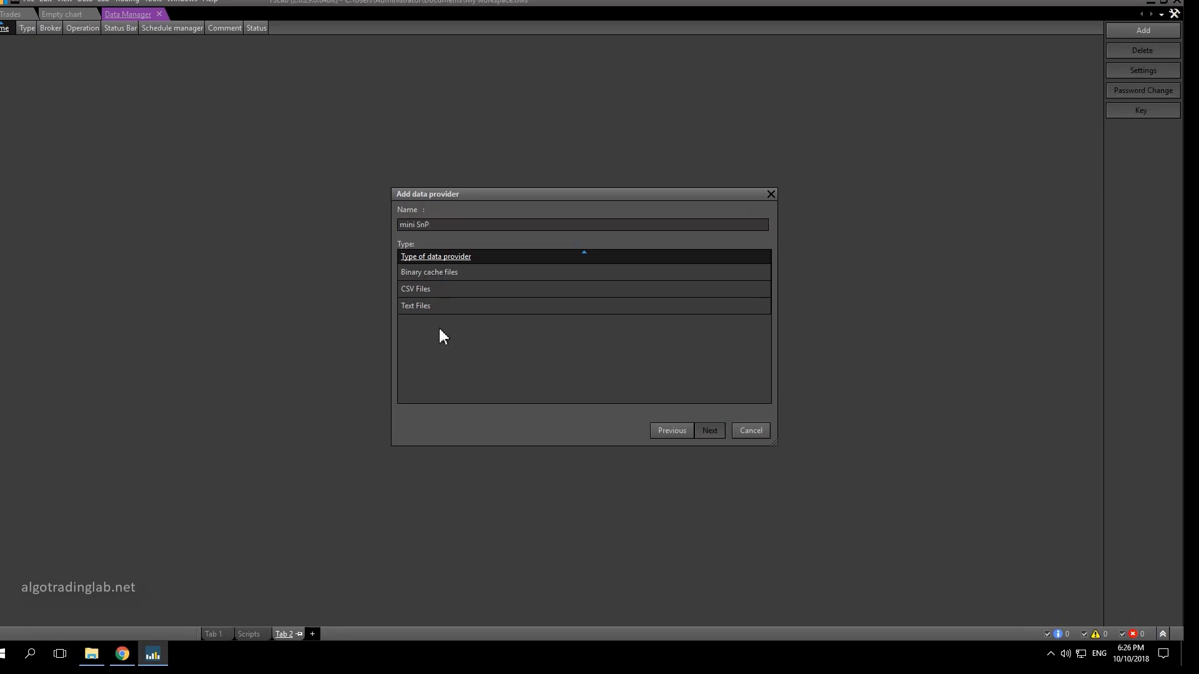
left_click(429, 307)
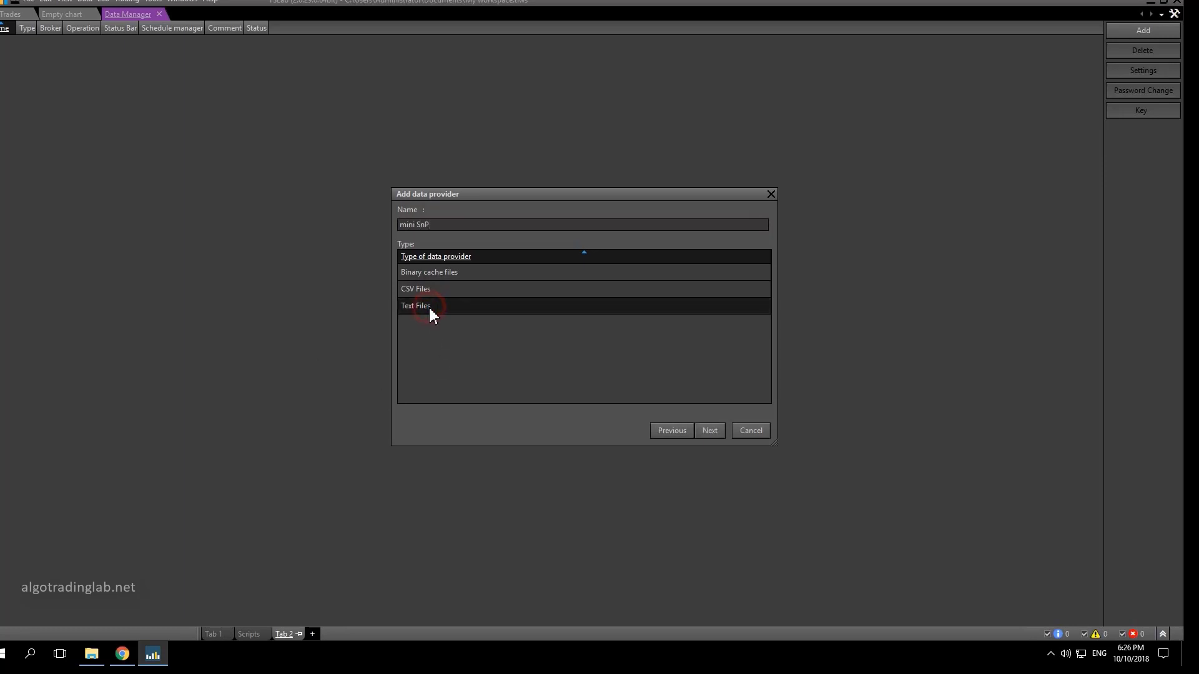
left_click(710, 431)
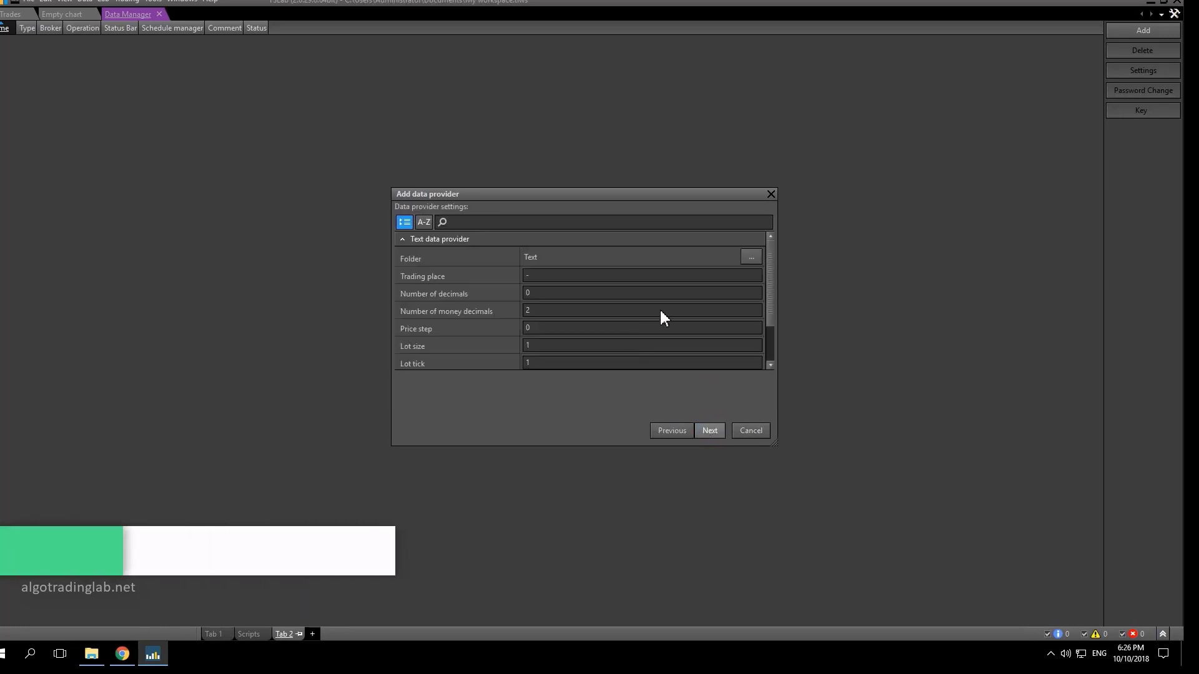
Enlarge the settings dialog and set Folder to C:\Program Files (x86)\TSLab 2.0\Quotes
left_click_drag(595, 137, 594, 138)
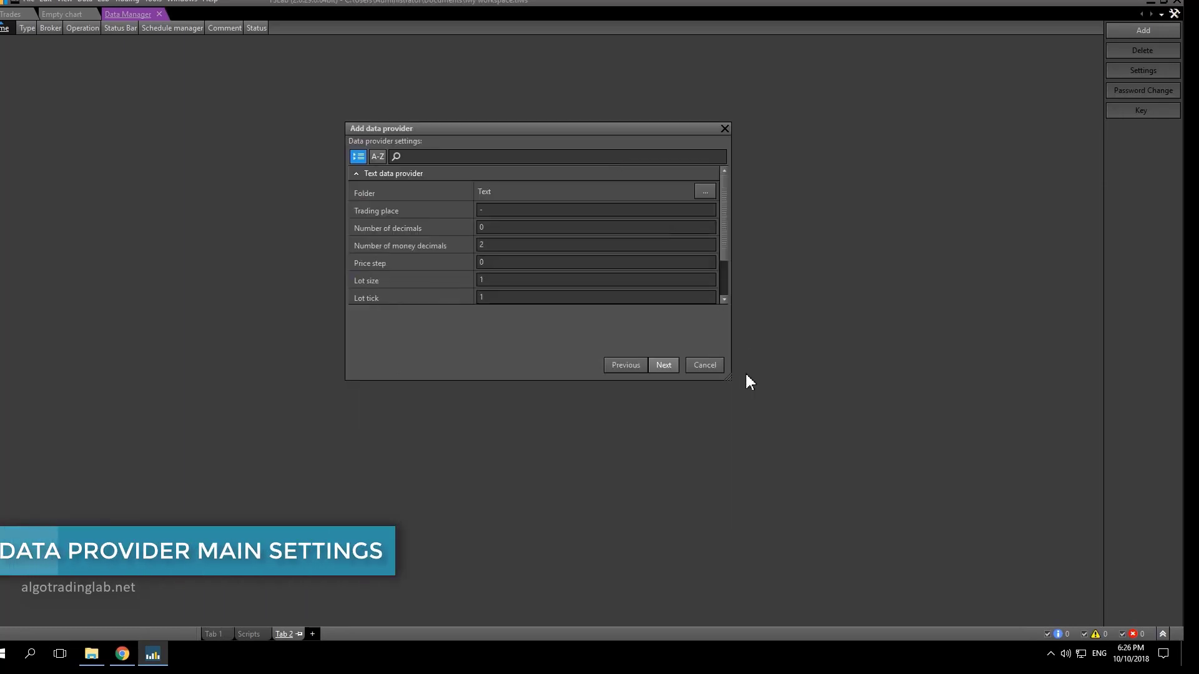
left_click_drag(726, 377, 823, 532)
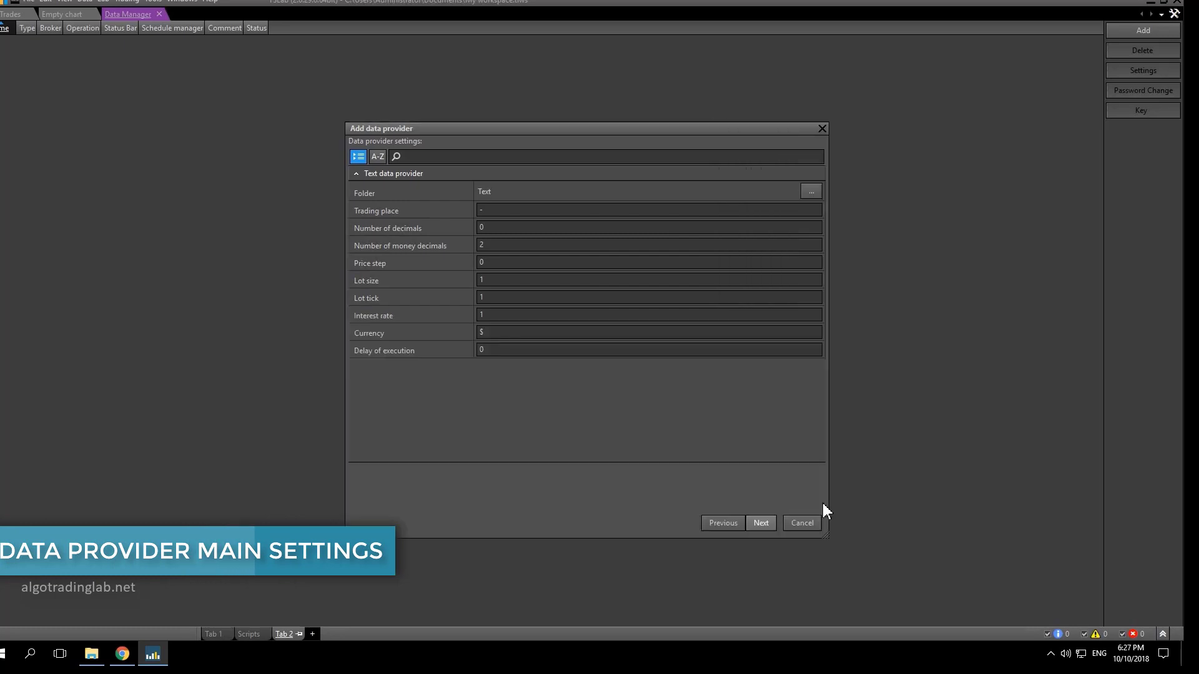
left_click(811, 193)
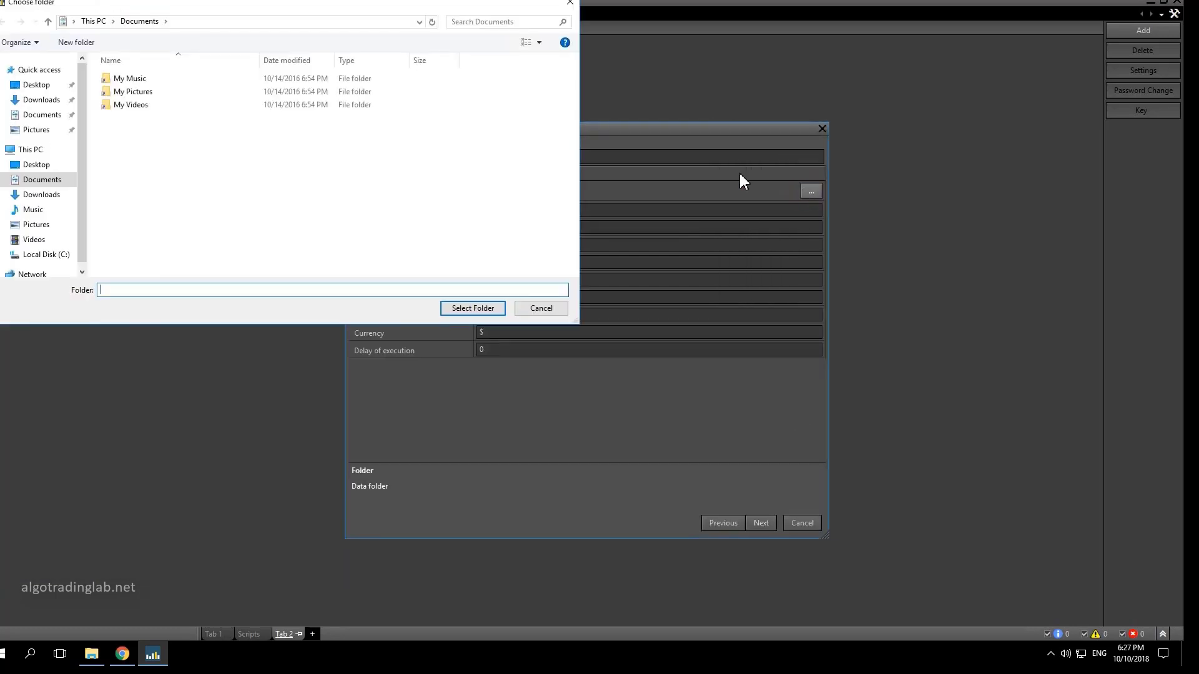
left_click(50, 256)
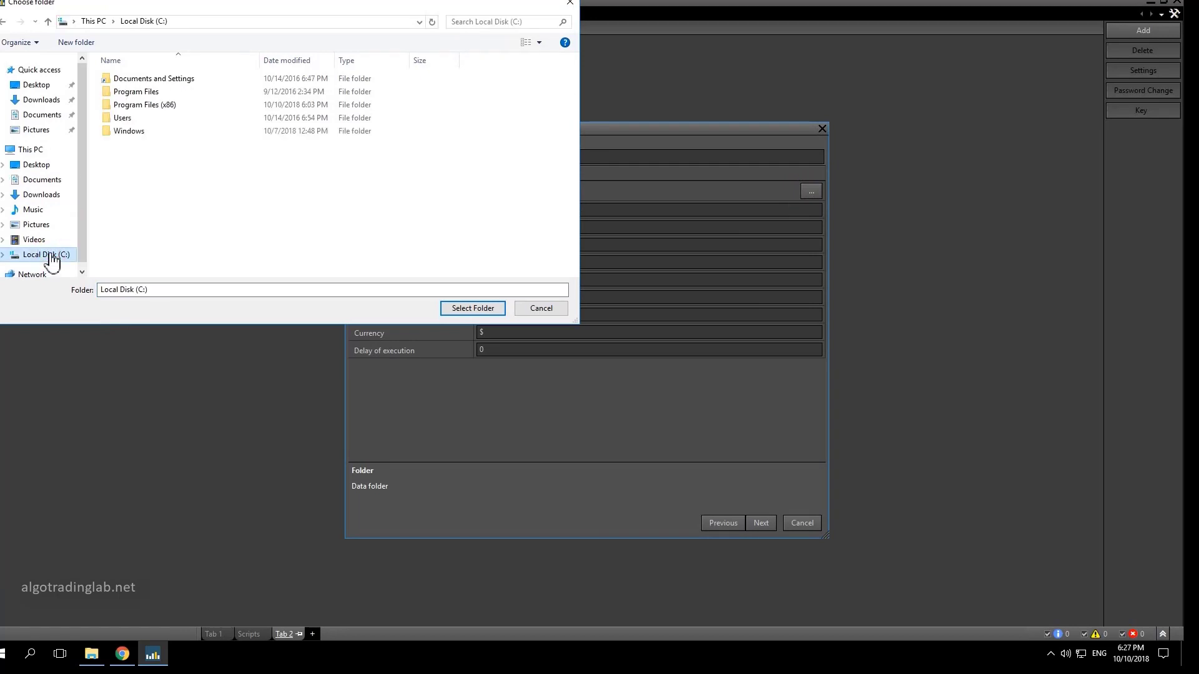
double_click(139, 105)
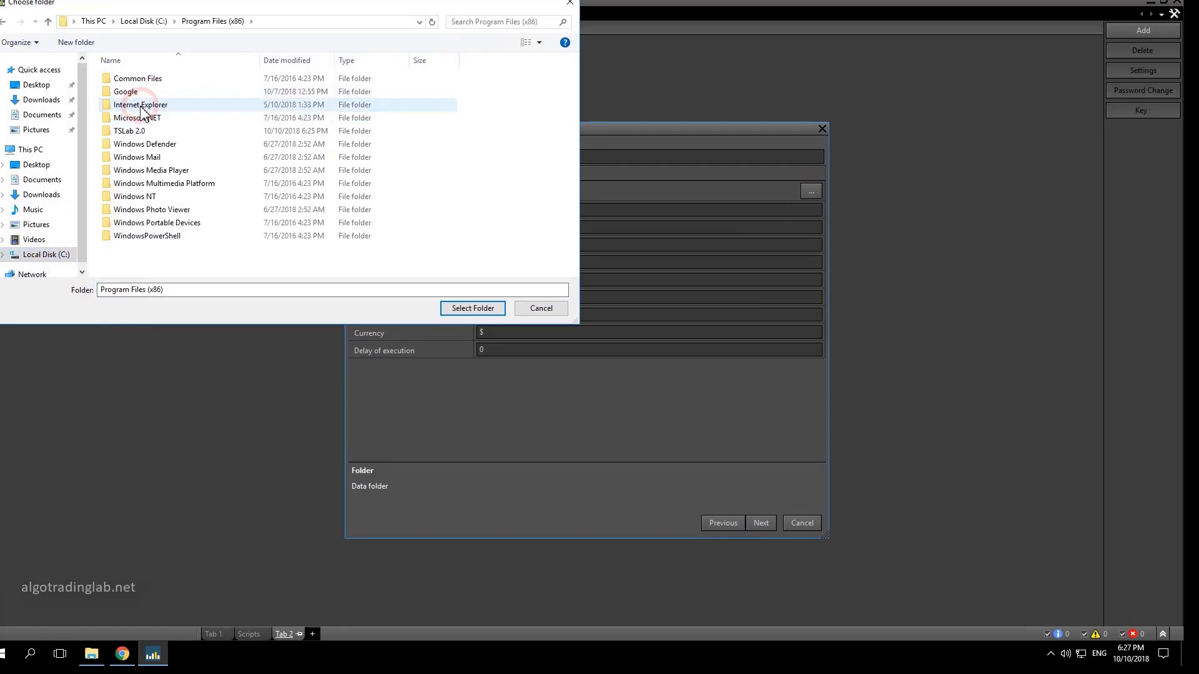
double_click(133, 131)
left_click(134, 91)
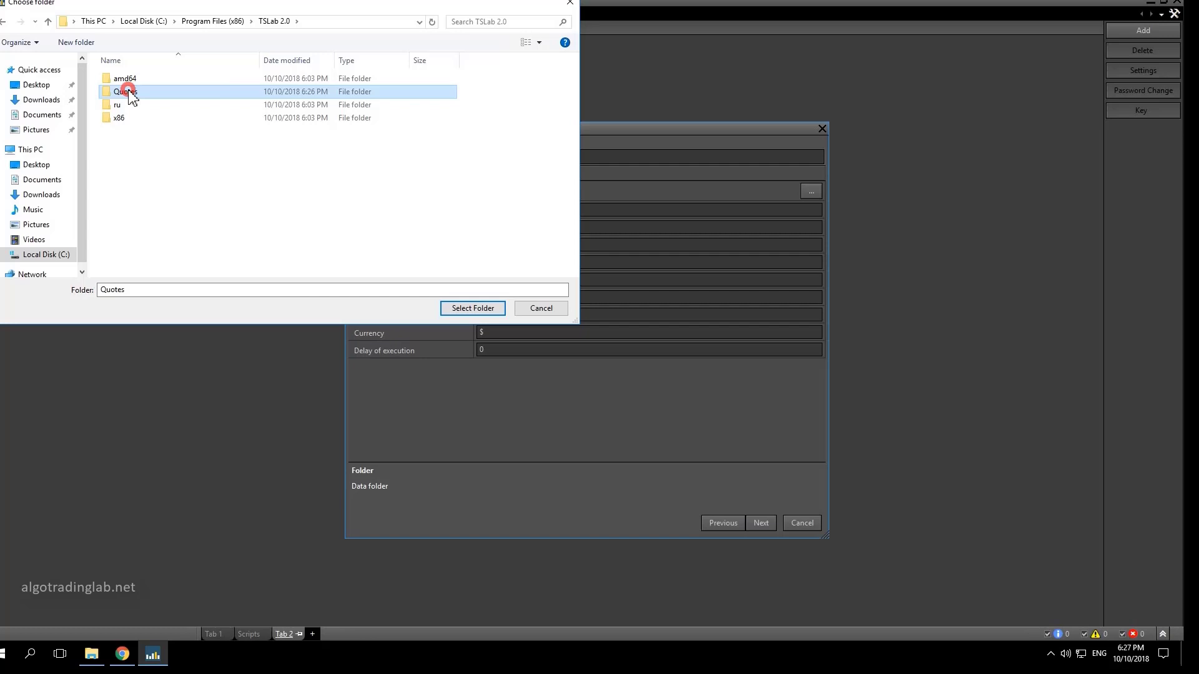
left_click(457, 313)
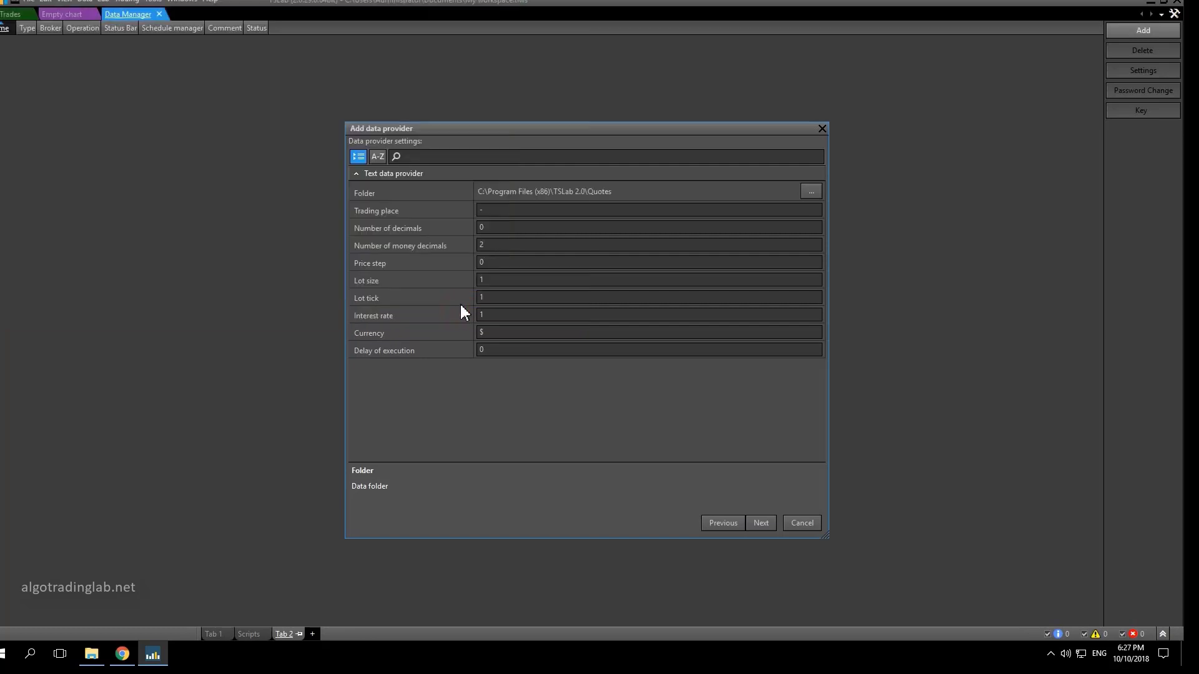
Set Trading place to CME, Number of decimals to 2, and Price step to 0,25
left_click(498, 211)
double_click(503, 210)
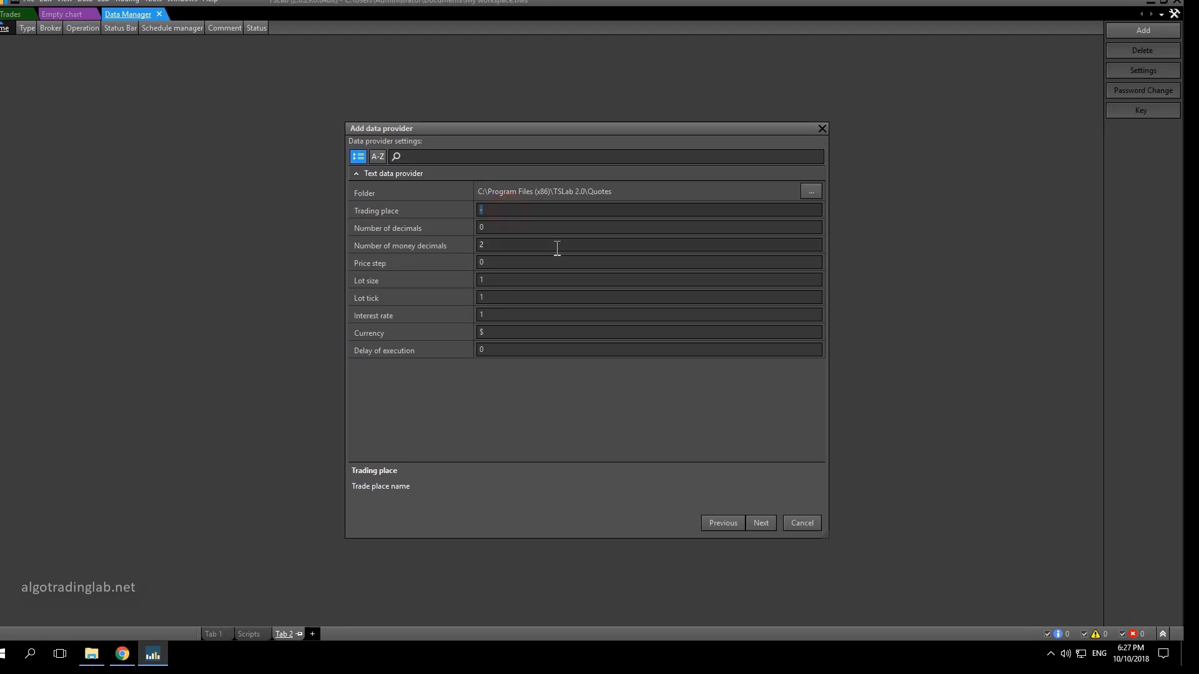
type("CME")
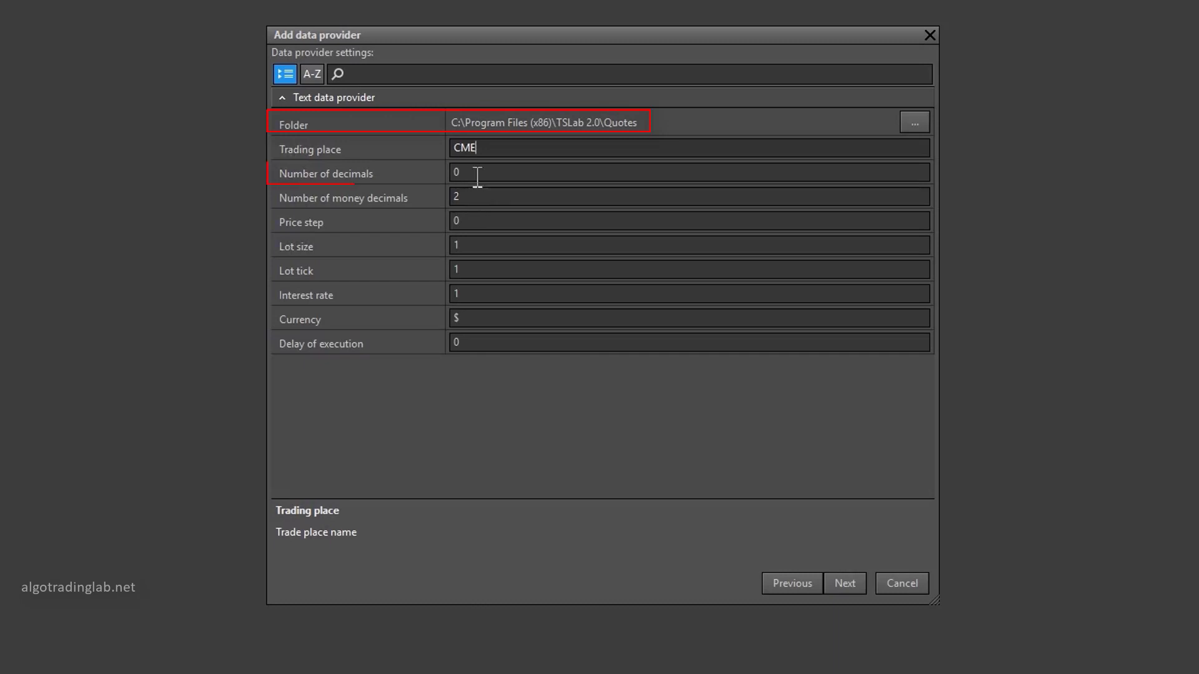
left_click(477, 172)
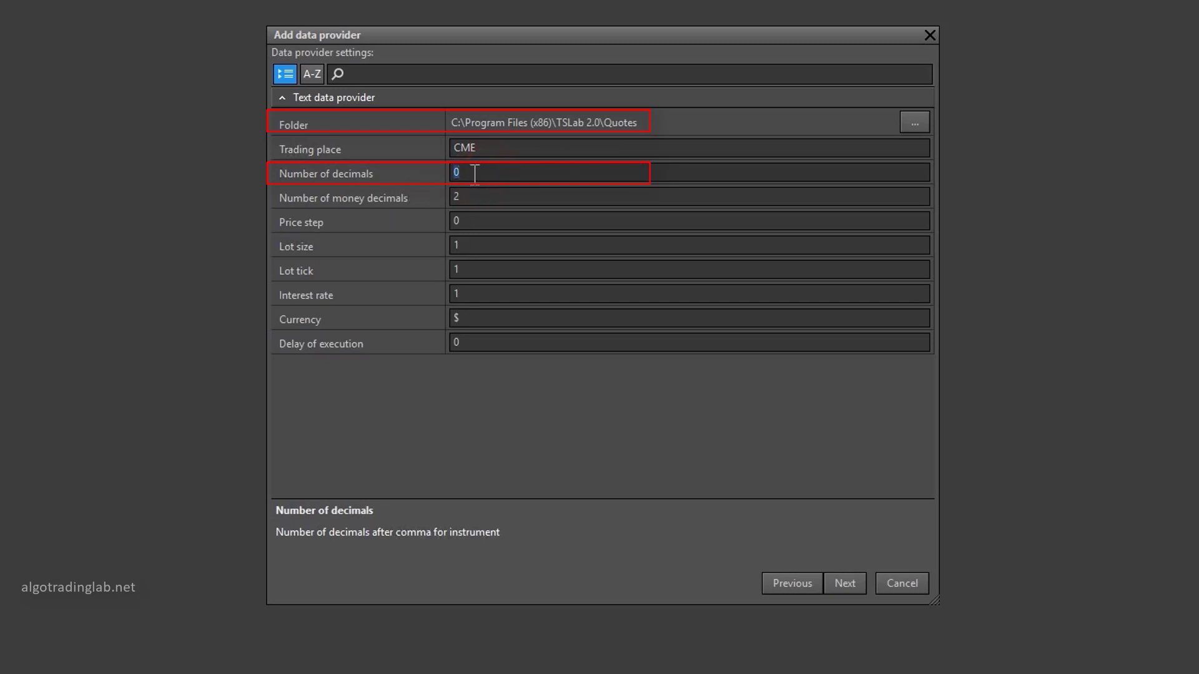
type("2")
left_click(476, 220)
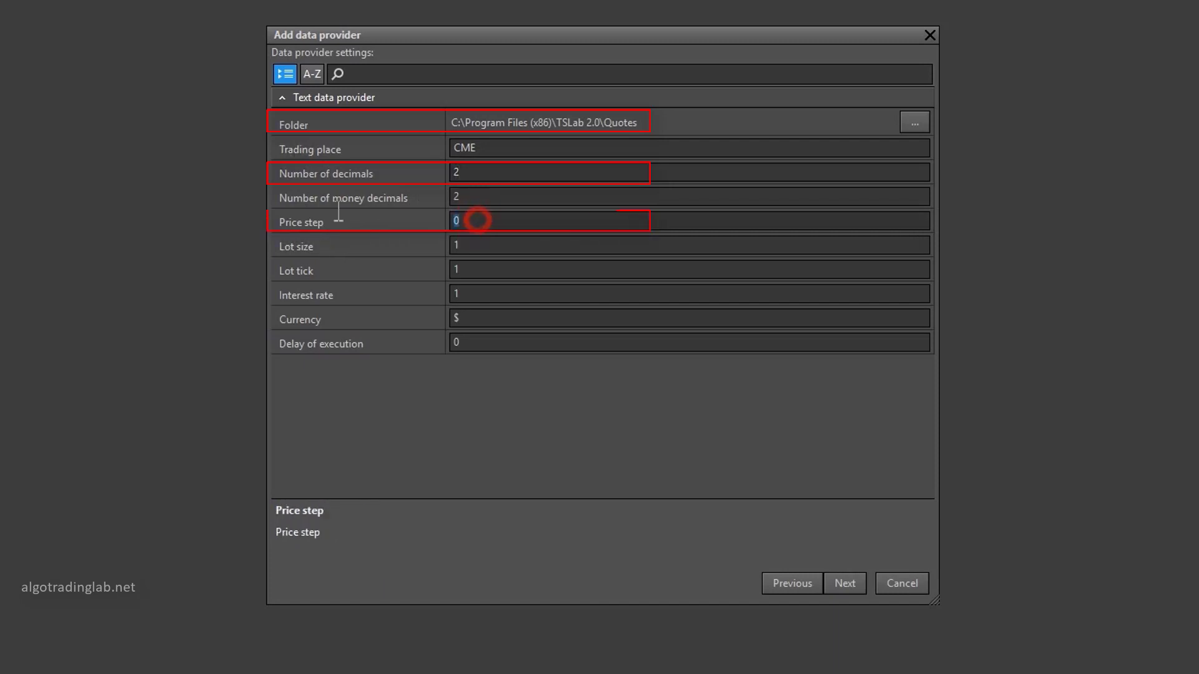
type("0,")
type("25")
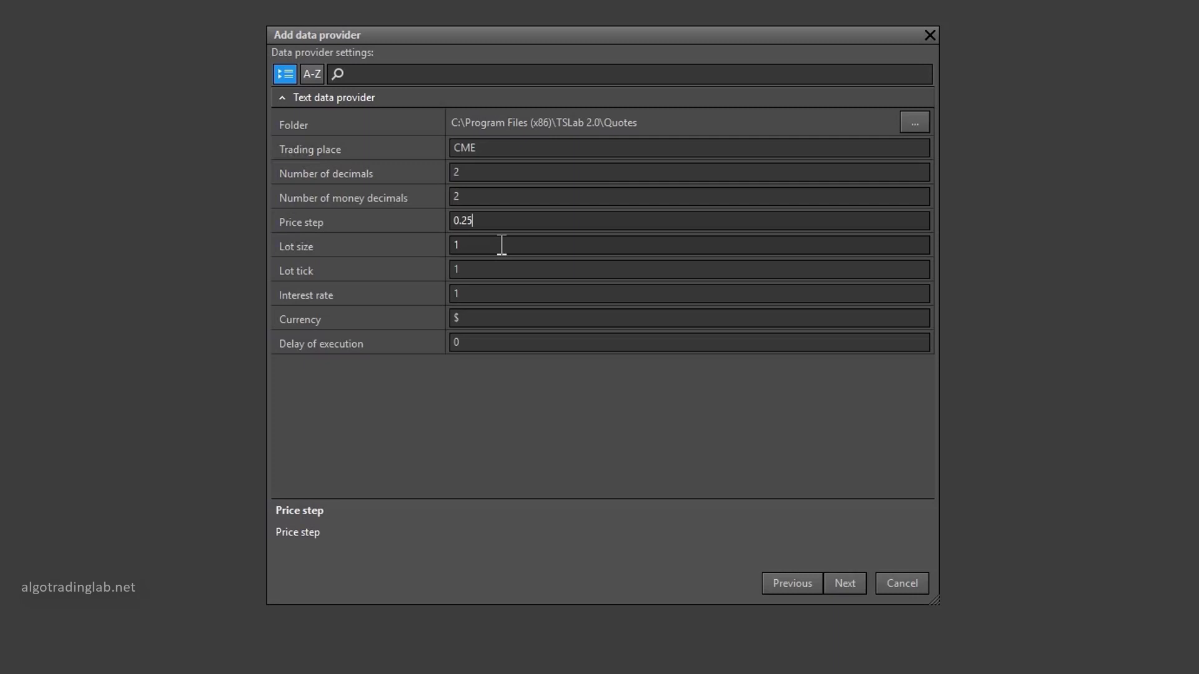
Change the Currency symbol to 'p' and finish adding the mini SnP provider
left_click(488, 320)
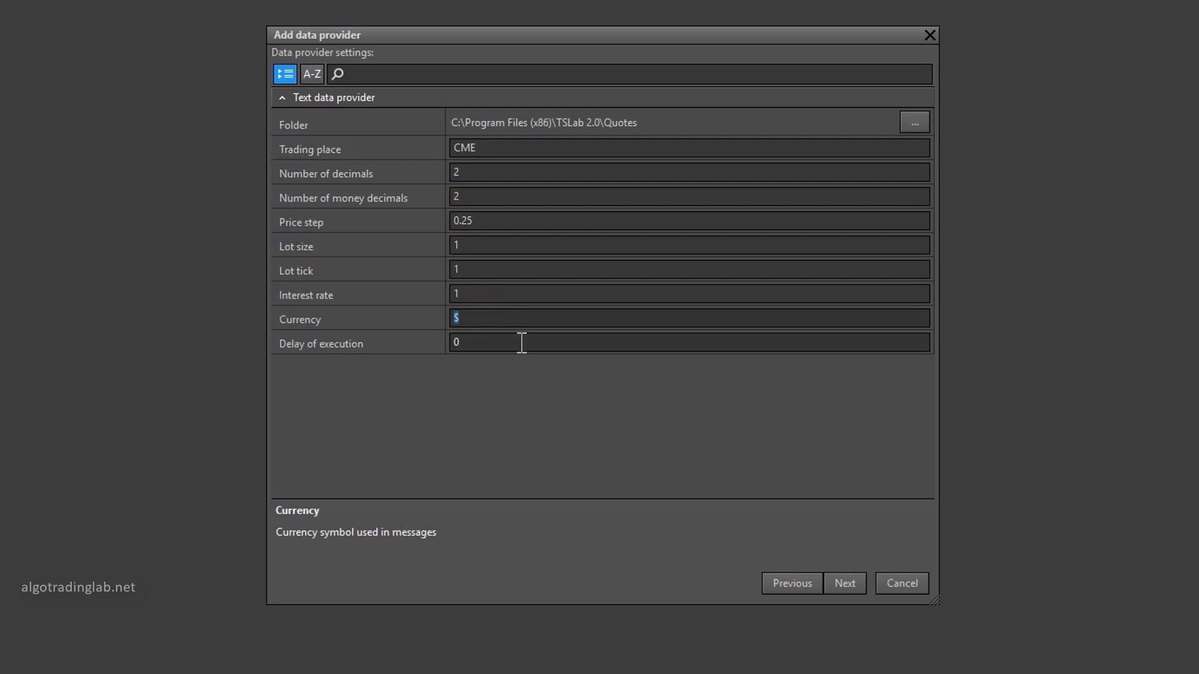
left_click(497, 222)
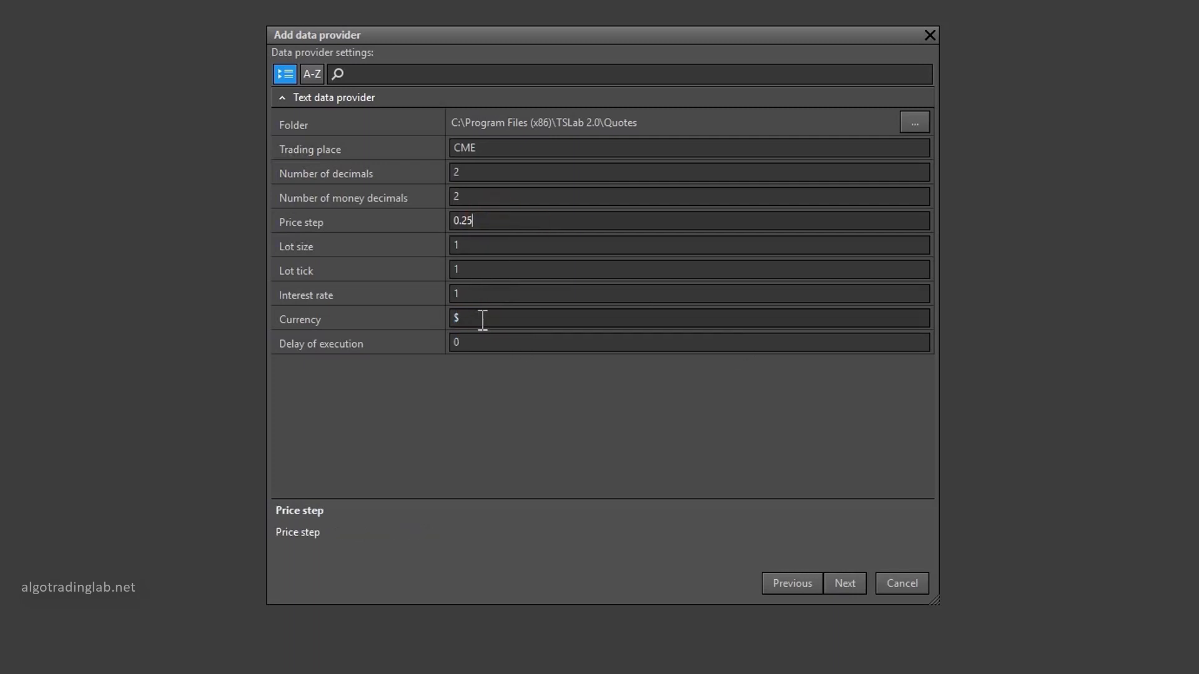
left_click(379, 320)
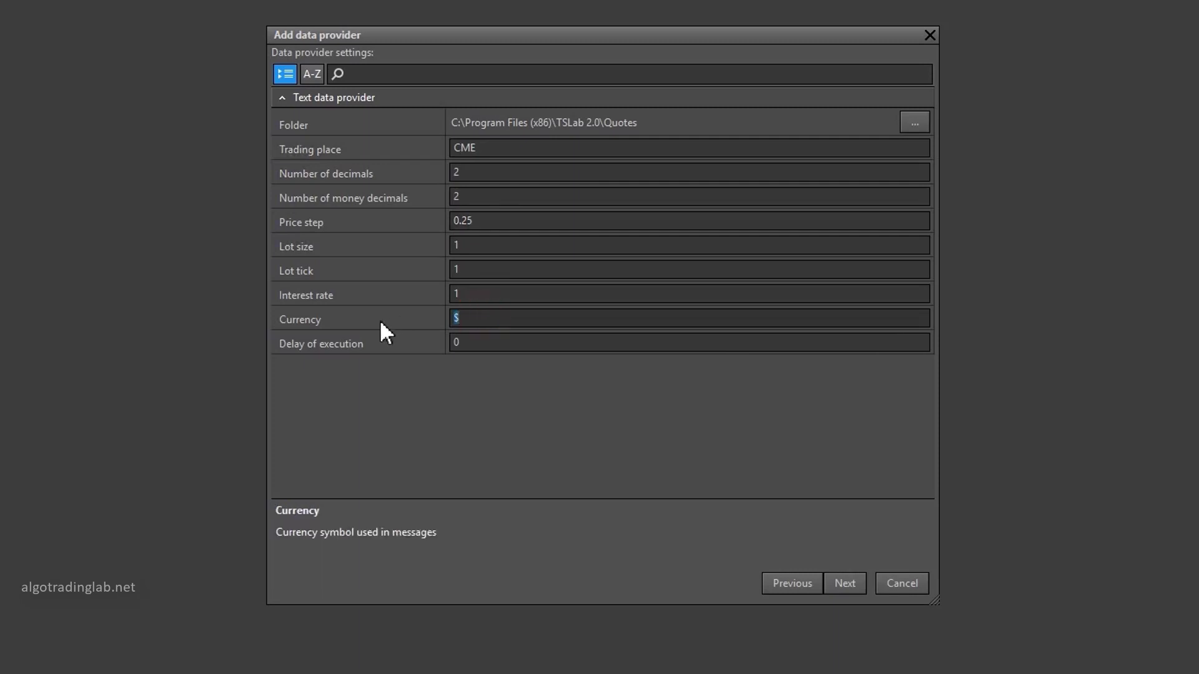
type("p")
left_click(838, 583)
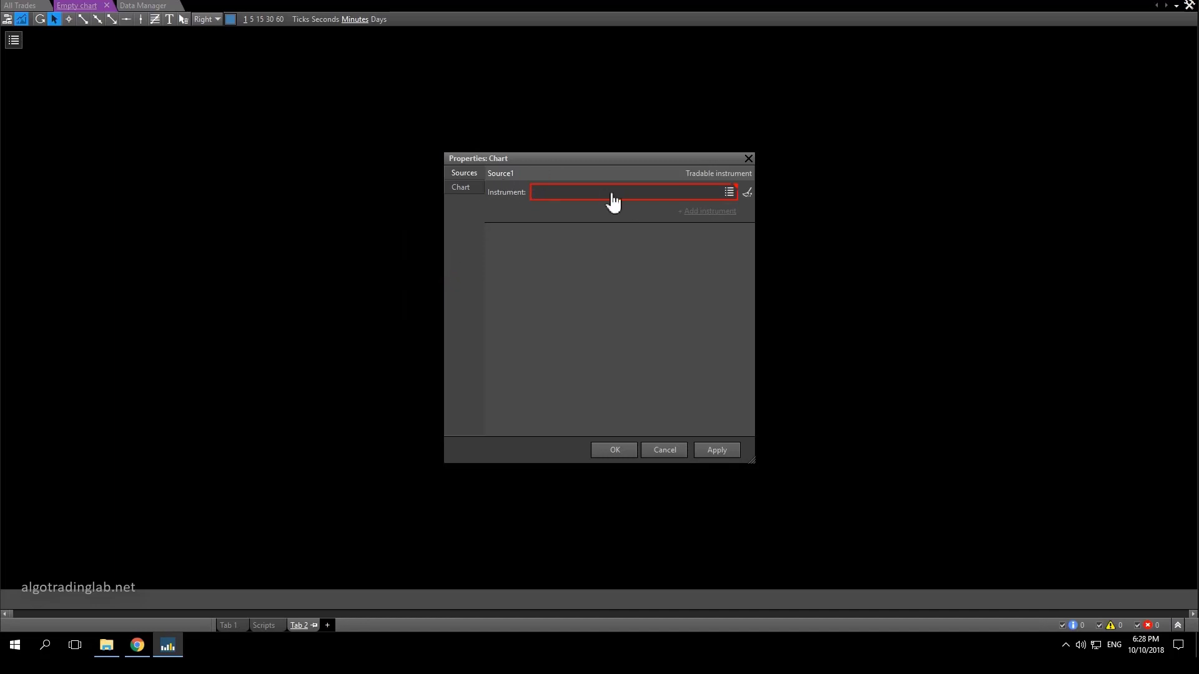
Choose the mini SnP provider and chart the ES 20121209_20181010_UTC instrument
left_click(728, 193)
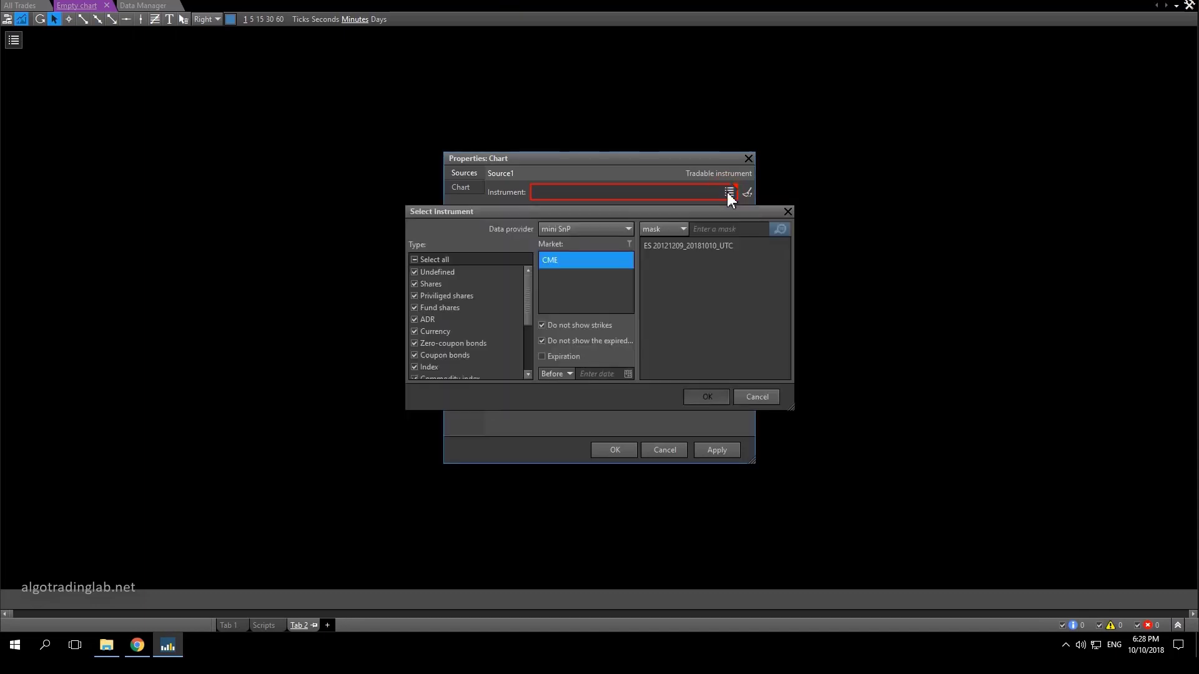
left_click(559, 229)
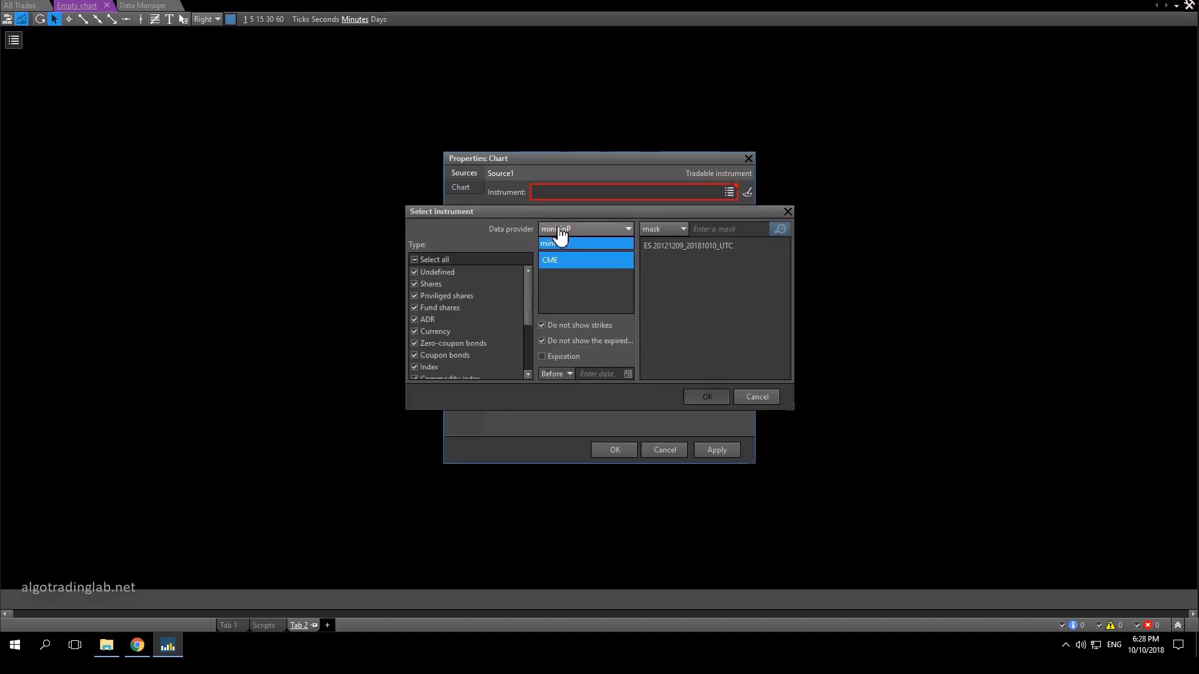
left_click(559, 232)
left_click(670, 244)
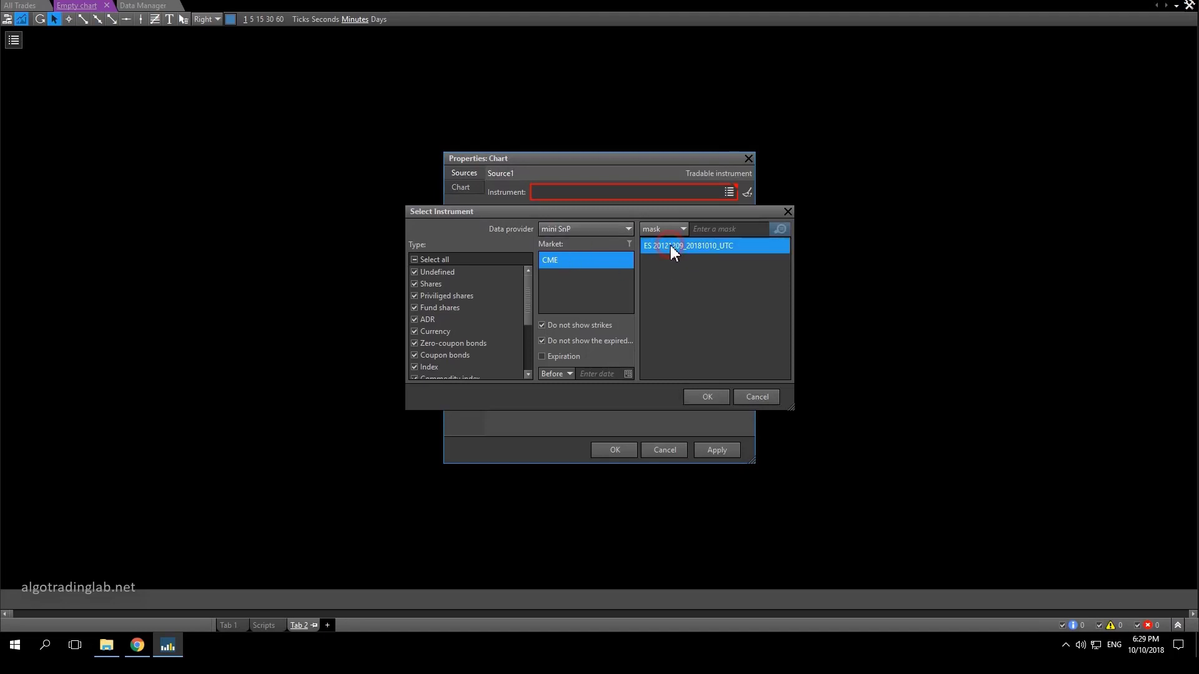
double_click(678, 245)
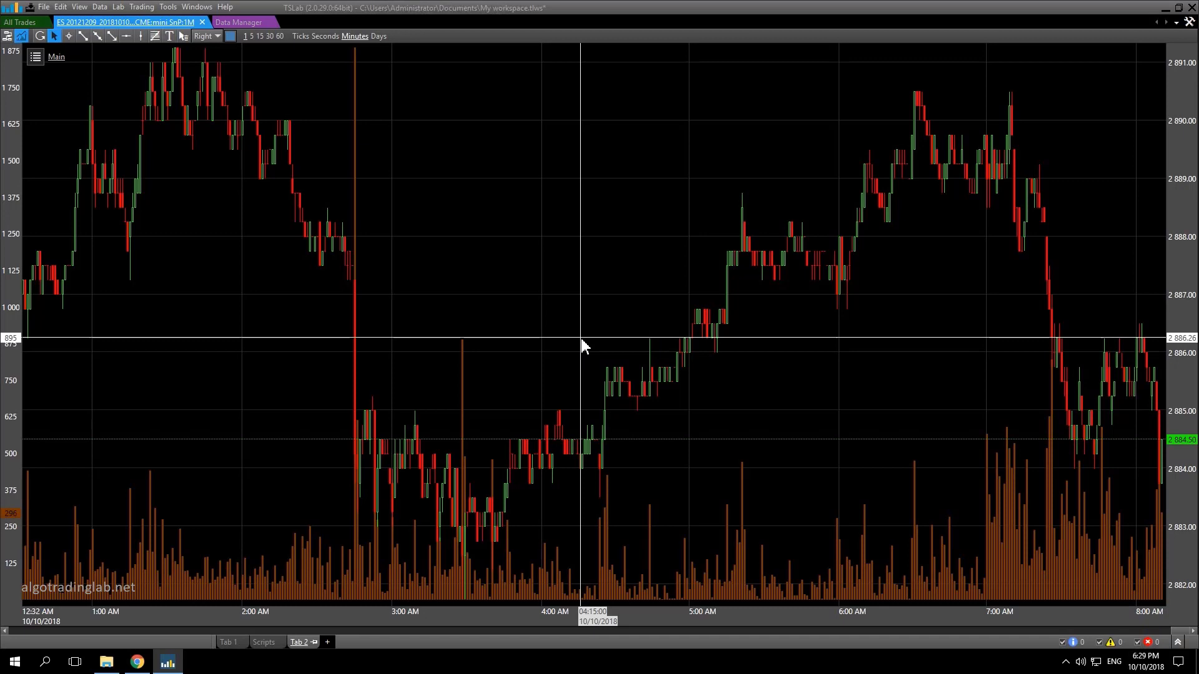
mouse_move(160, 590)
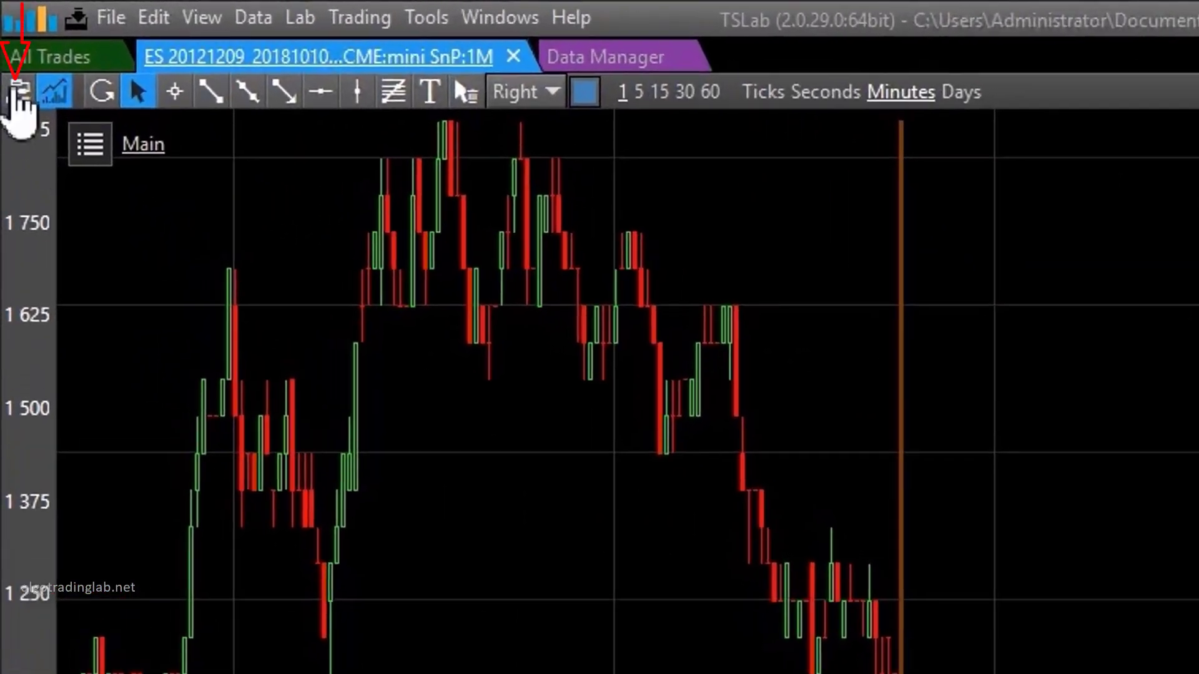
Switch to the block editor, then move Close1 further right and Volume1 down beside Main
left_click(15, 93)
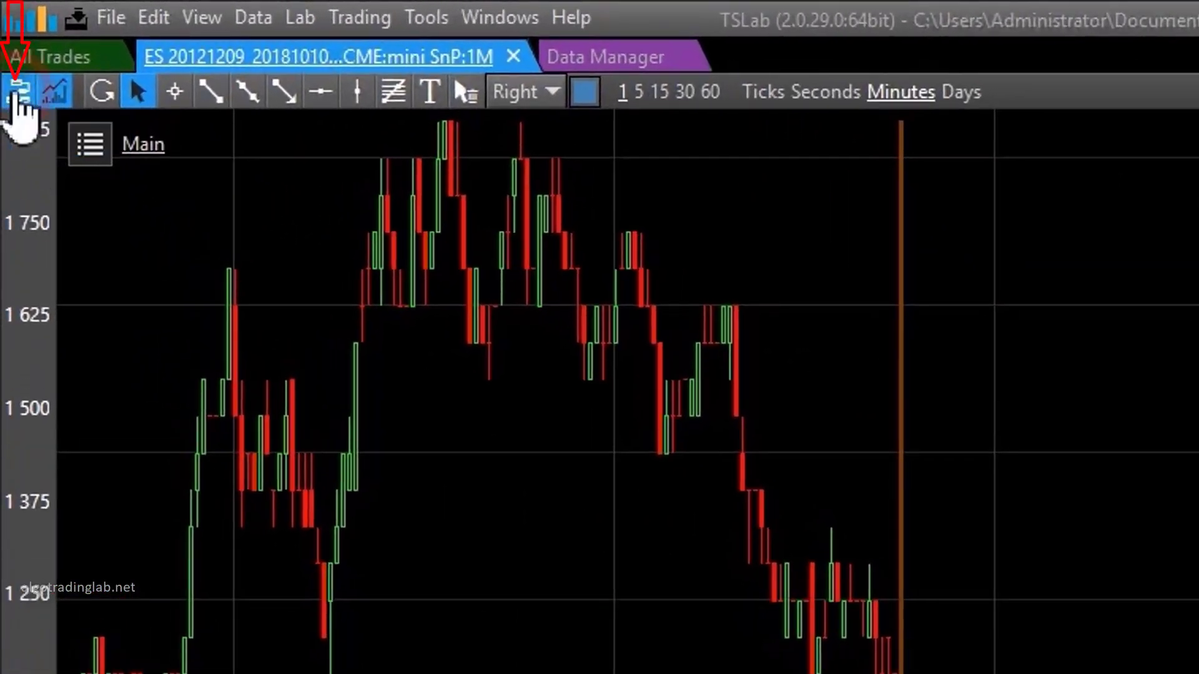
left_click(401, 300)
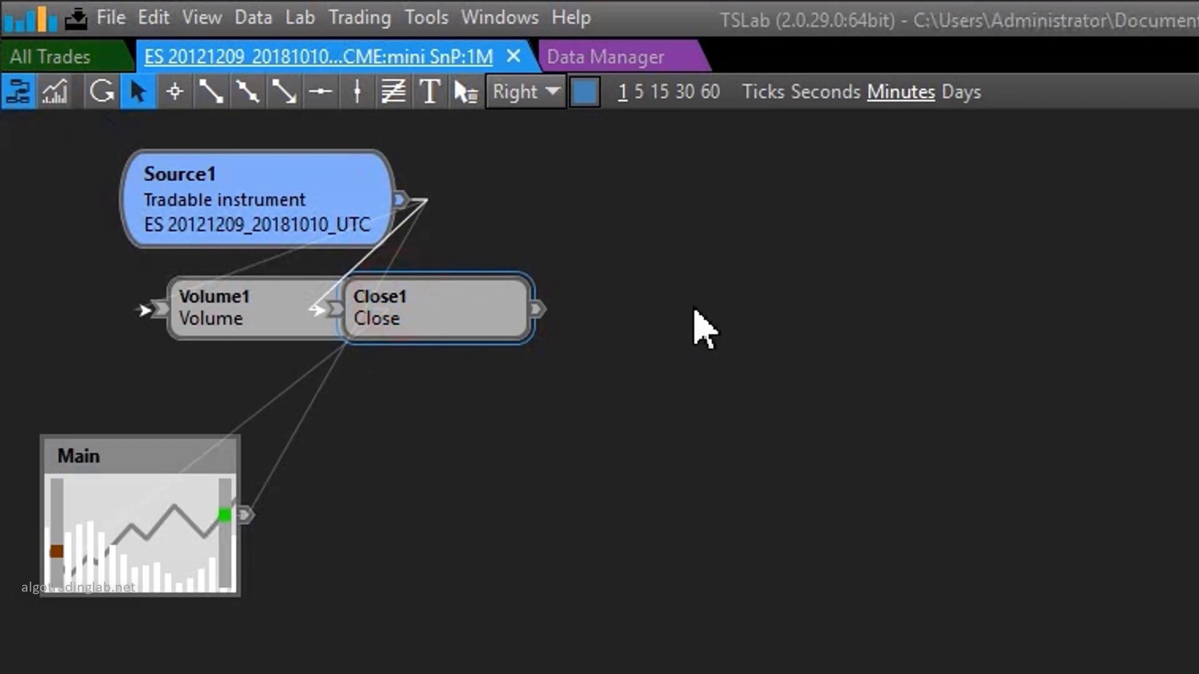
left_click_drag(404, 299, 726, 324)
left_click_drag(288, 299, 543, 561)
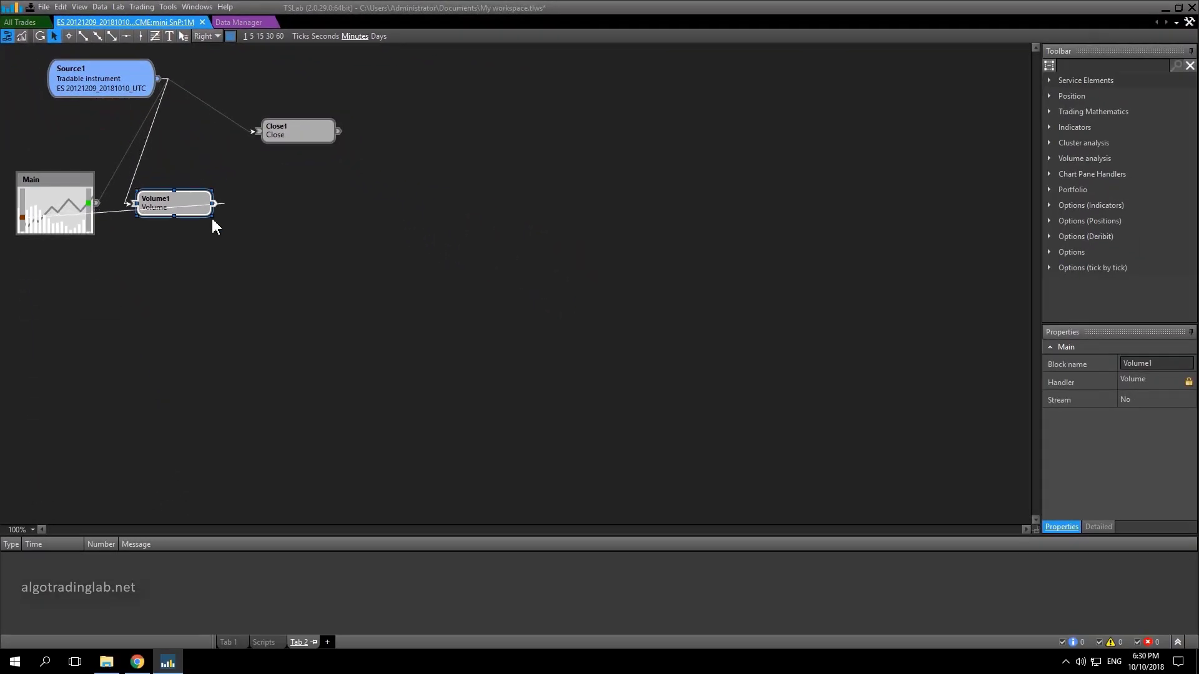
left_click_drag(212, 226, 229, 218)
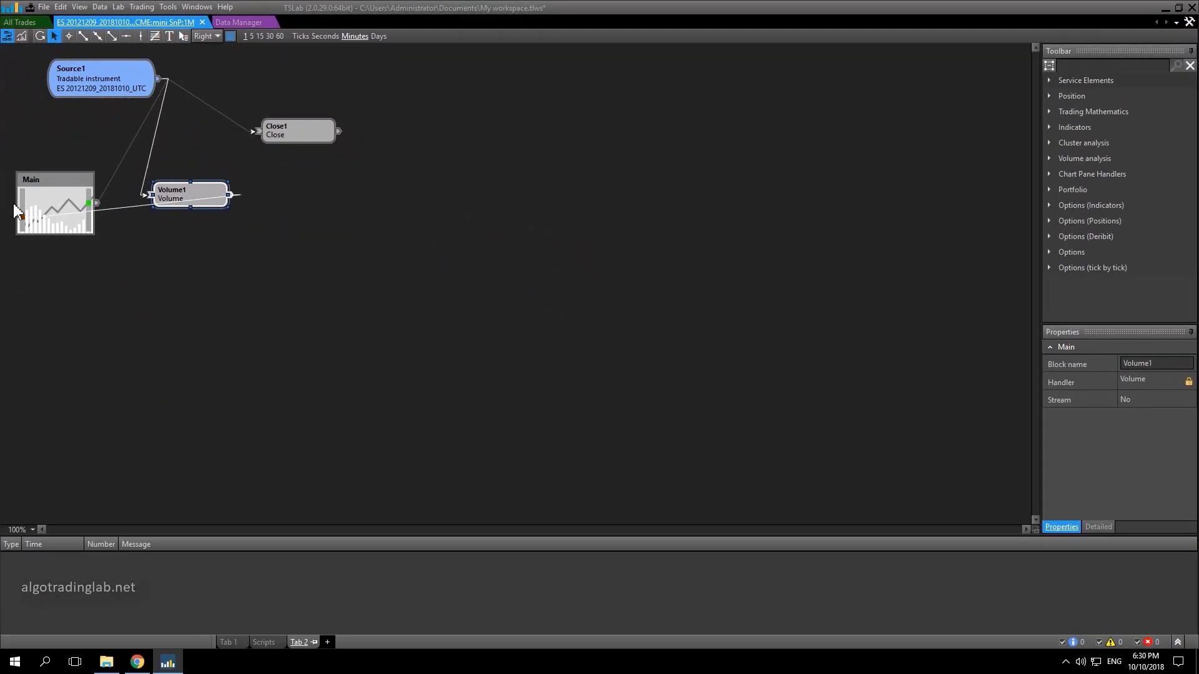